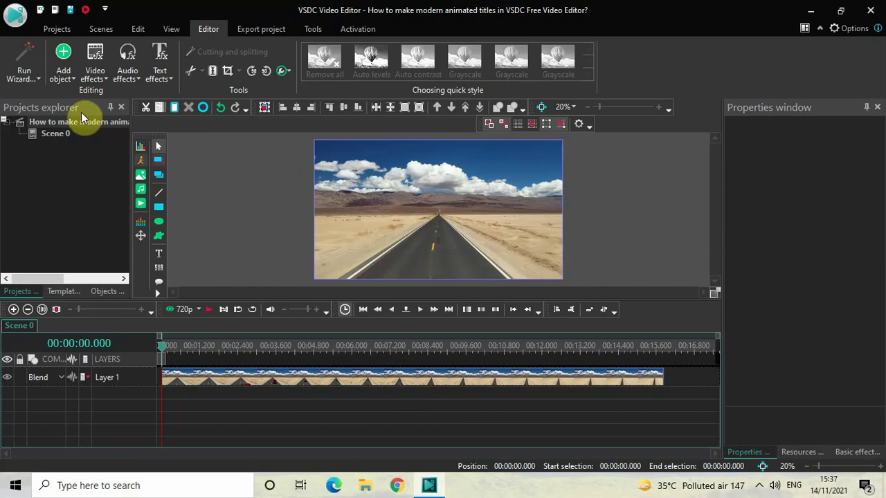
- Add a text object over the road video from the start of the scene and match its size to the parent frame
{"action": "left_click", "coordinate": [63, 60]}
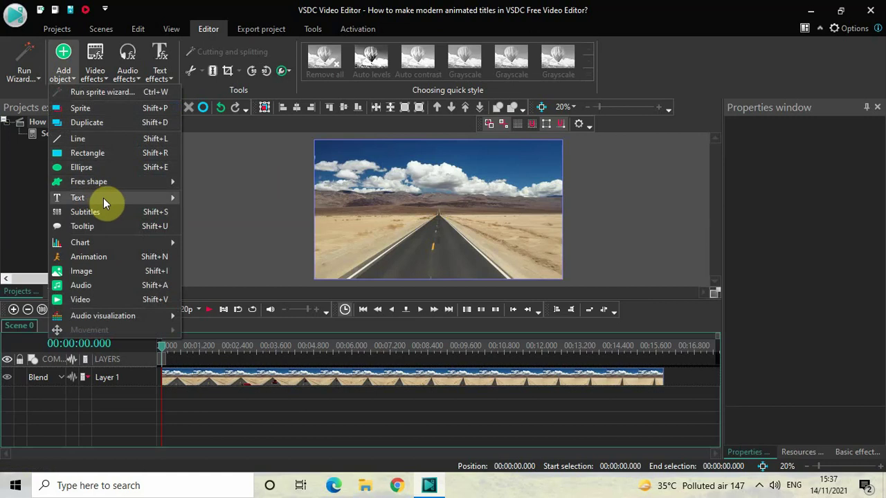
{"action": "mouse_move", "coordinate": [103, 198]}
{"action": "left_click", "coordinate": [228, 199]}
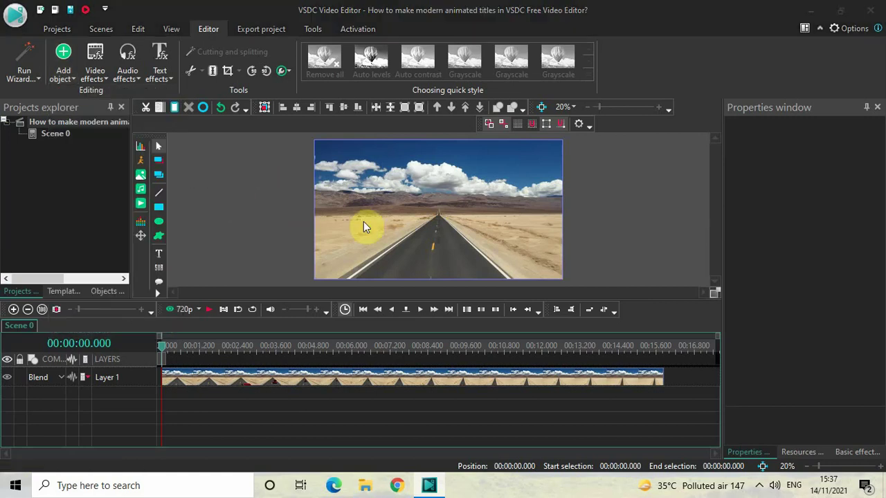
{"action": "left_click", "coordinate": [563, 307]}
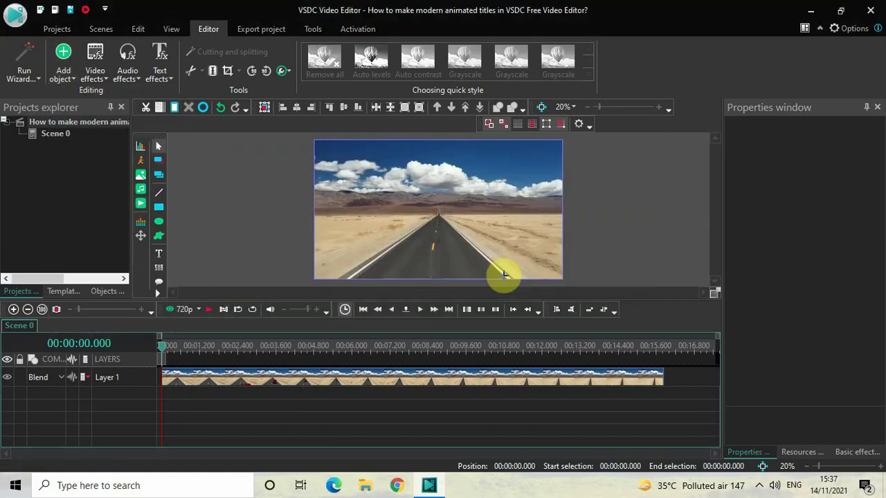
{"action": "left_click_drag", "start_coordinate": [349, 164], "coordinate": [527, 255]}
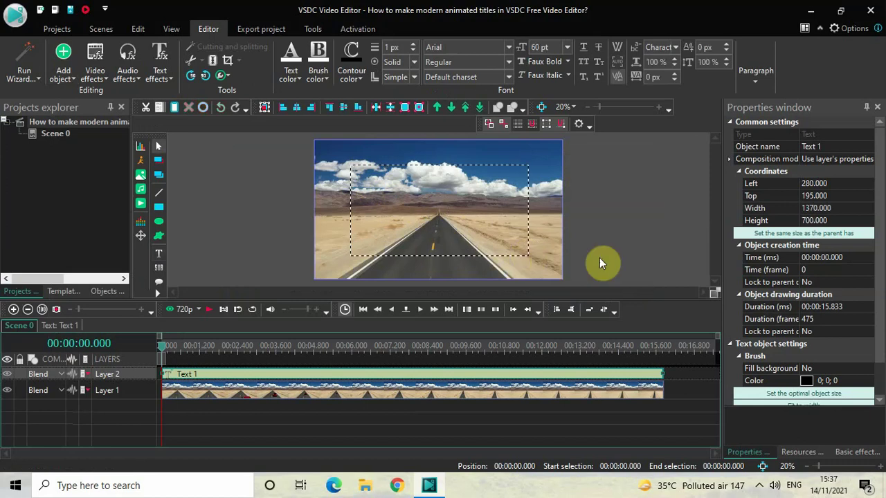
{"action": "left_click", "coordinate": [763, 235]}
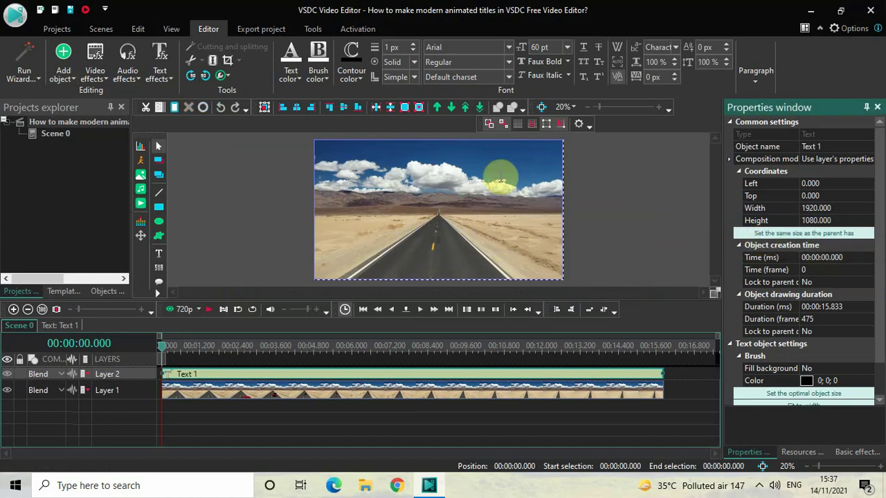
- Enter NEXTGENBLOGGER in capitals as the title text
{"action": "key", "text": "Caps_Lock"}
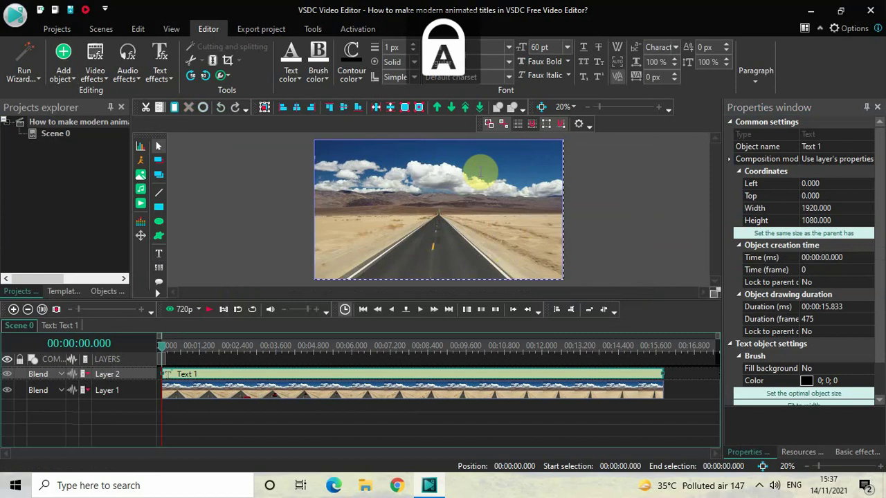
{"action": "type", "text": "NEXTGEN"}
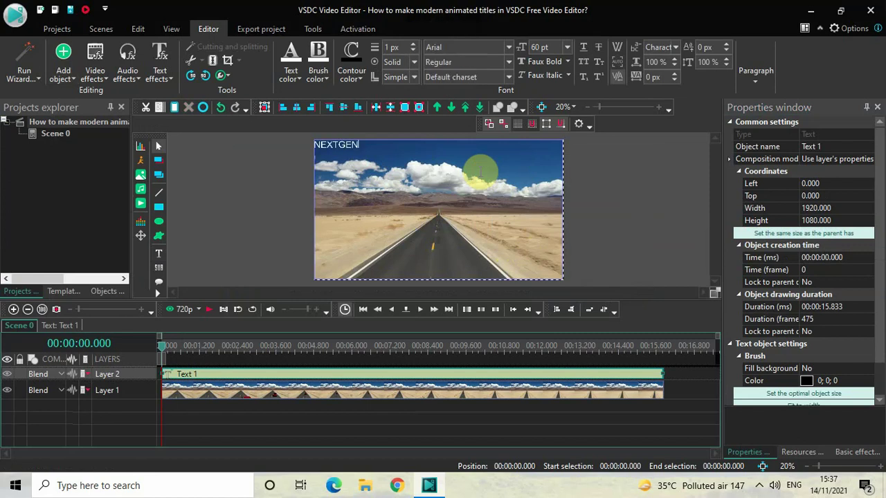
{"action": "type", "text": "BLOGGER"}
- Center the whole title text horizontally and vertically within its frame
{"action": "key", "text": "ctrl+a"}
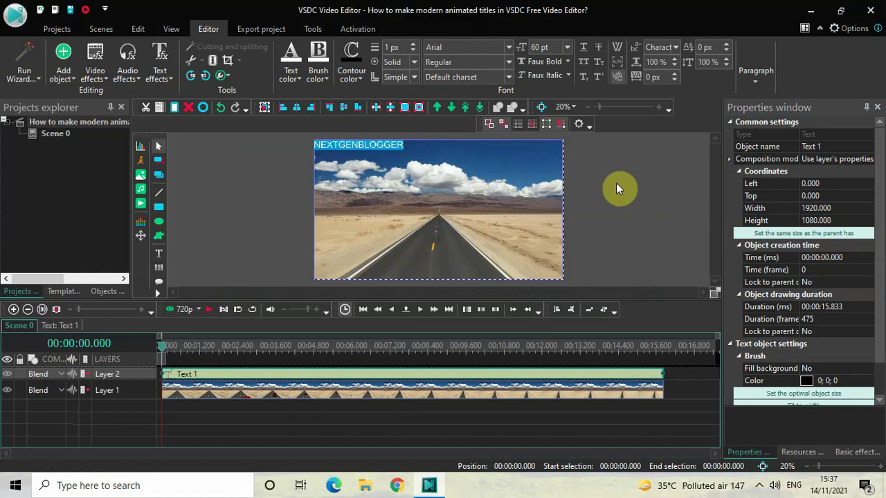
{"action": "left_click", "coordinate": [755, 82]}
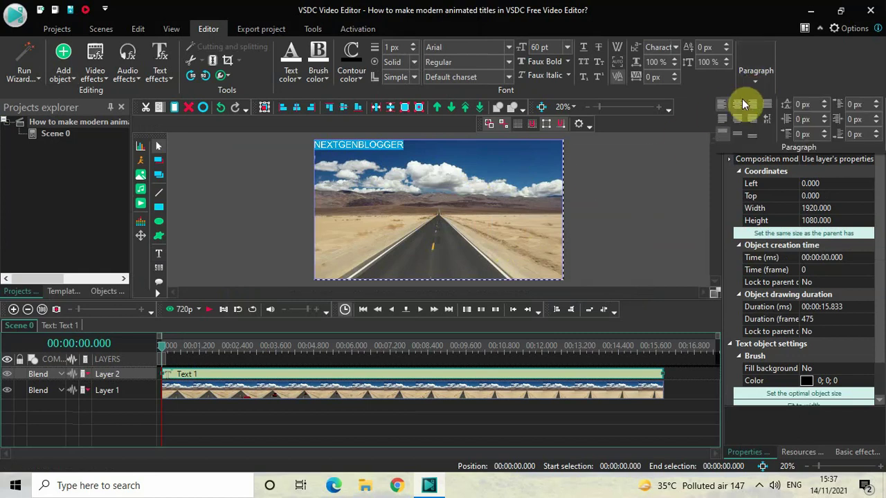
{"action": "left_click", "coordinate": [737, 104]}
{"action": "left_click", "coordinate": [763, 74]}
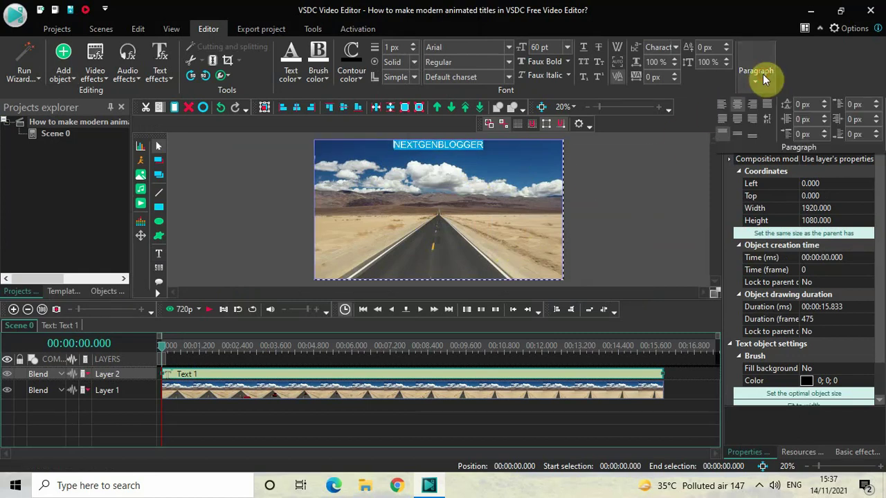
{"action": "left_click", "coordinate": [737, 136]}
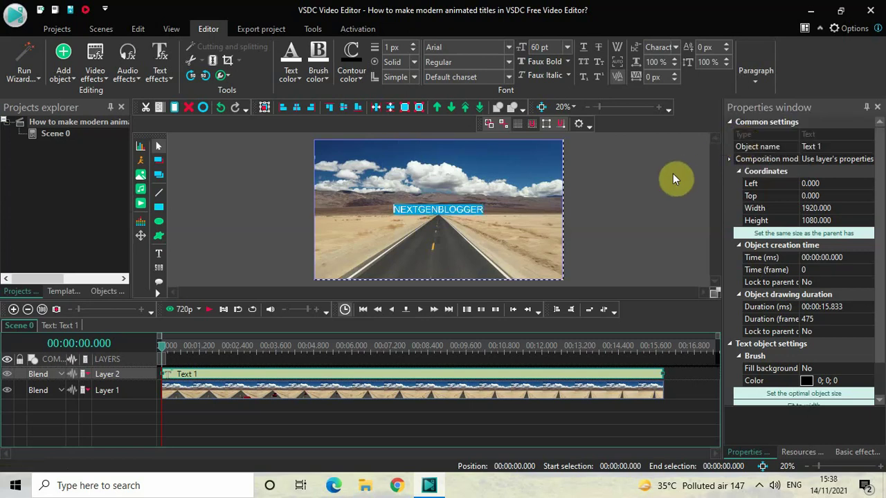
- Set the title's font to Montserrat Black at 150 pt and finish editing the text
{"action": "left_click", "coordinate": [476, 48]}
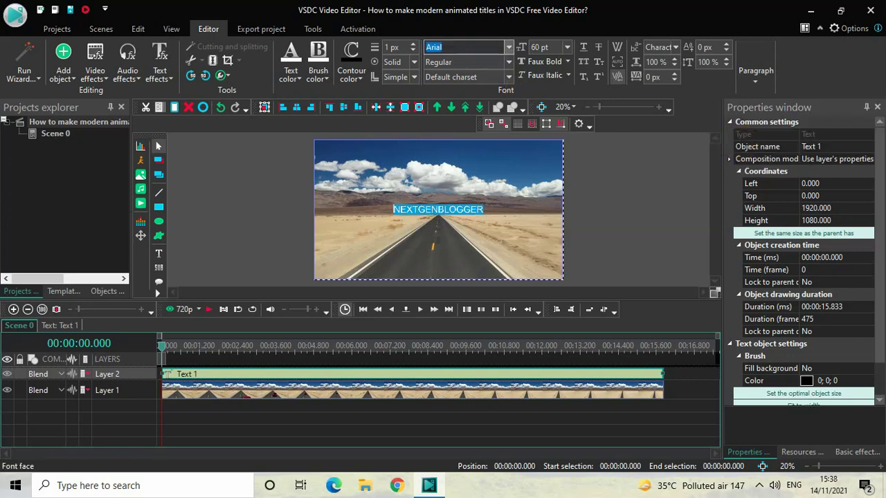
{"action": "type", "text": "Montserrat Black"}
{"action": "key", "text": "Return"}
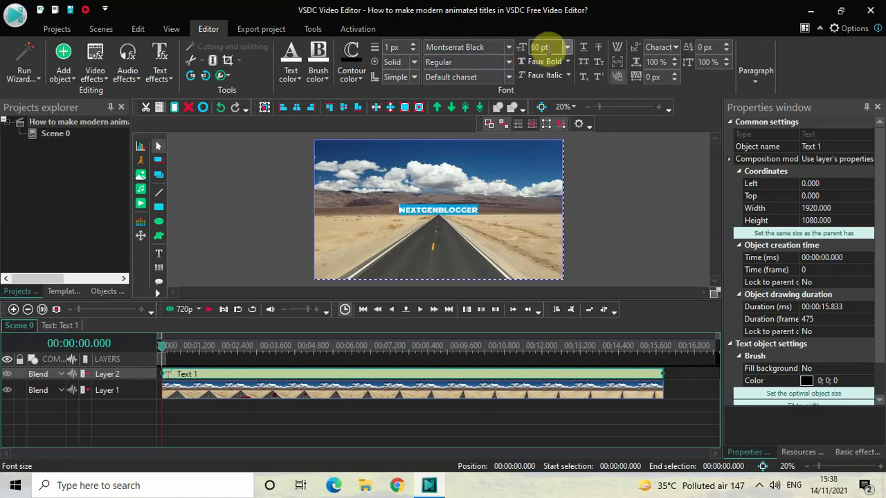
{"action": "left_click", "coordinate": [545, 47]}
{"action": "key", "text": "BackSpace"}
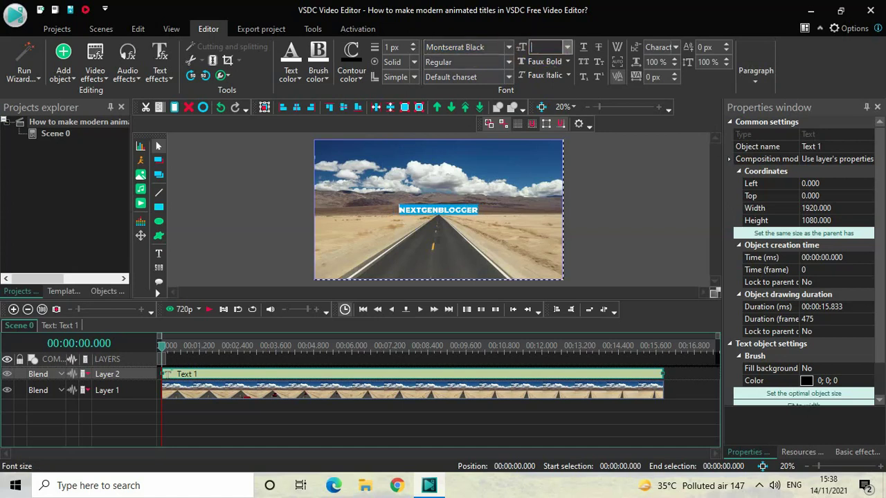
{"action": "type", "text": "150"}
{"action": "key", "text": "Return"}
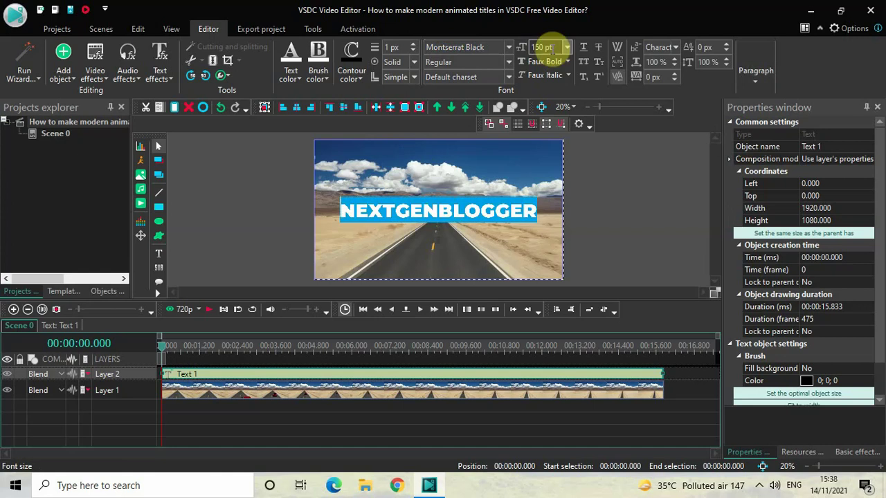
{"action": "left_click", "coordinate": [608, 217]}
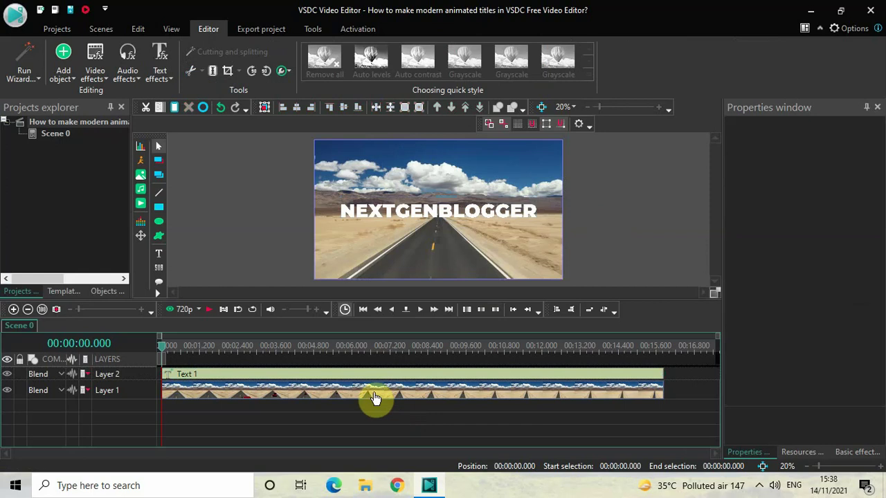
- Set the text object's drawing duration to 00:00:05.000
{"action": "left_click", "coordinate": [406, 377]}
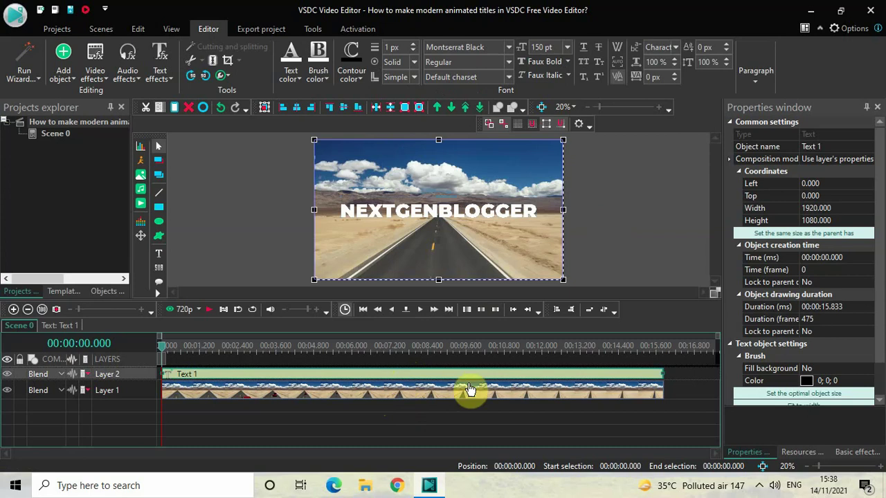
{"action": "left_click", "coordinate": [850, 307]}
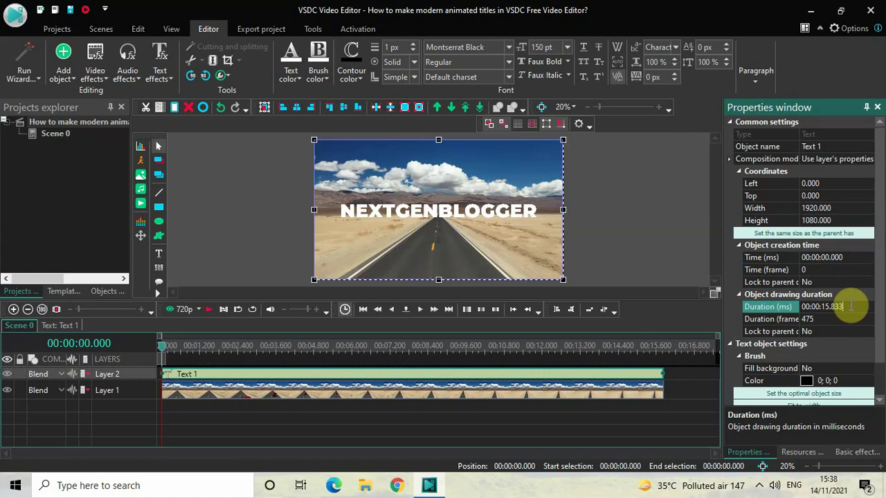
{"action": "key", "text": "BackSpace"}
{"action": "key", "text": "BackSpace"}
{"action": "key", "text": "BackSpace"}
{"action": "key", "text": "BackSpace"}
{"action": "key", "text": "BackSpace"}
{"action": "type", "text": "05000"}
{"action": "key", "text": "Return"}
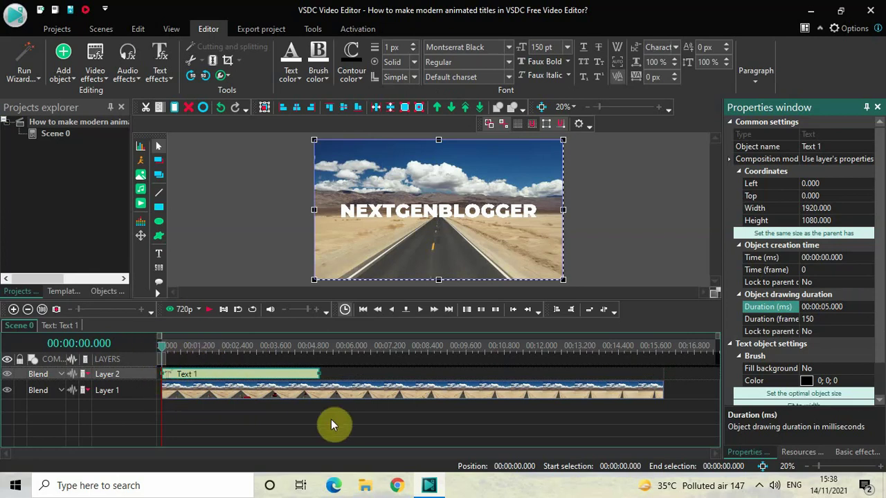
- Set the text object's creation time to 00:00:01.000
{"action": "left_click", "coordinate": [859, 259]}
{"action": "key", "text": "BackSpace"}
{"action": "key", "text": "BackSpace"}
{"action": "key", "text": "BackSpace"}
{"action": "key", "text": "BackSpace"}
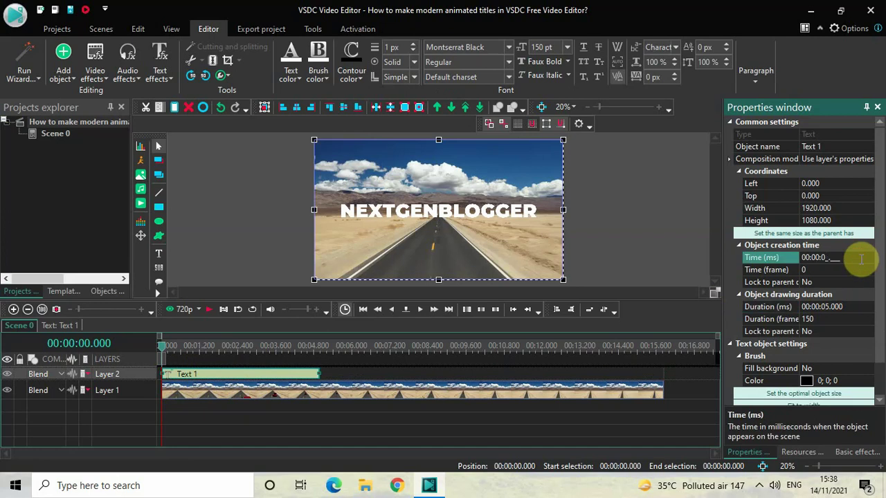
{"action": "type", "text": "1000"}
{"action": "key", "text": "Return"}
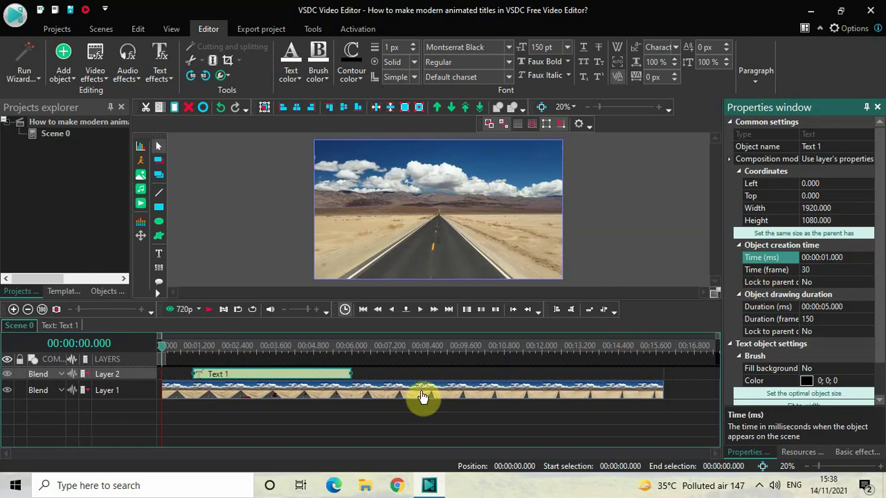
- Open the road video's own timeline and add a Gaussian blur effect from the cursor position at 00:00:01.000
{"action": "double_click", "coordinate": [357, 392]}
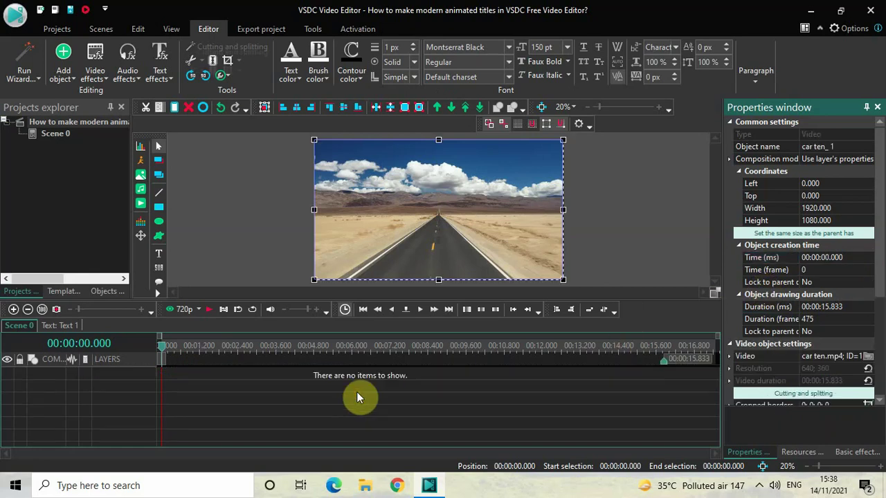
{"action": "left_click", "coordinate": [195, 348]}
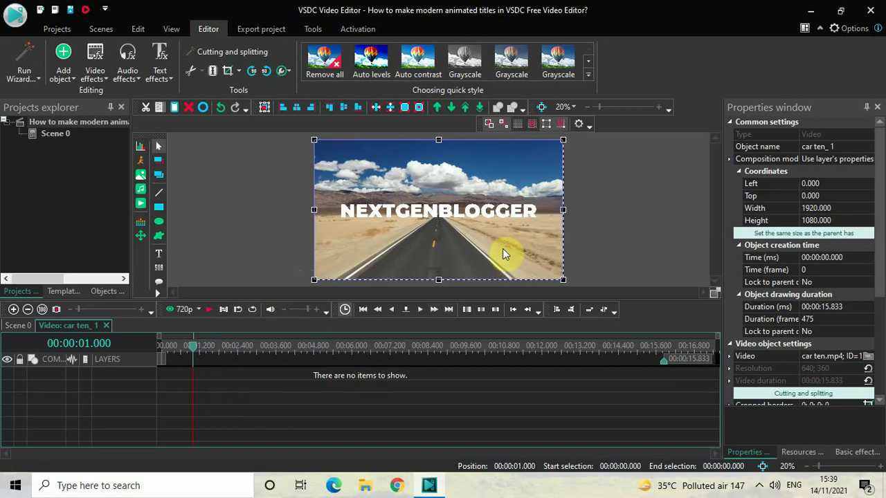
{"action": "left_click", "coordinate": [95, 73]}
{"action": "mouse_move", "coordinate": [129, 124]}
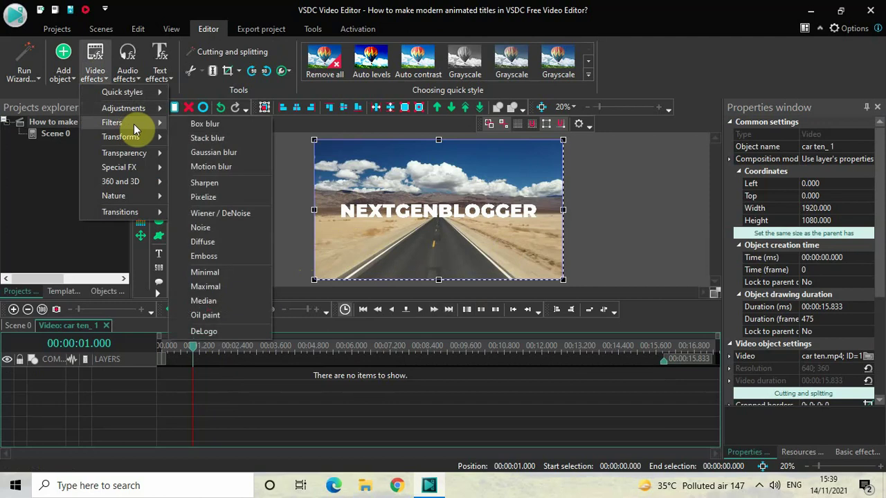
{"action": "left_click", "coordinate": [222, 152]}
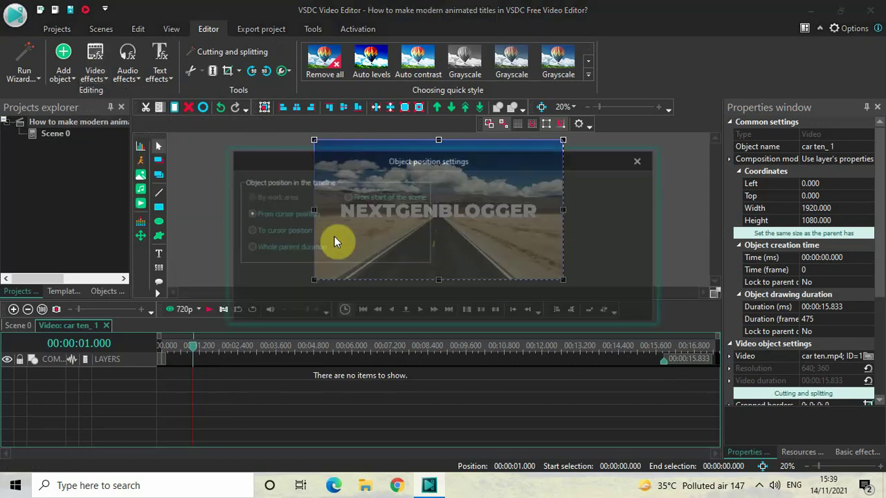
{"action": "left_click", "coordinate": [563, 305]}
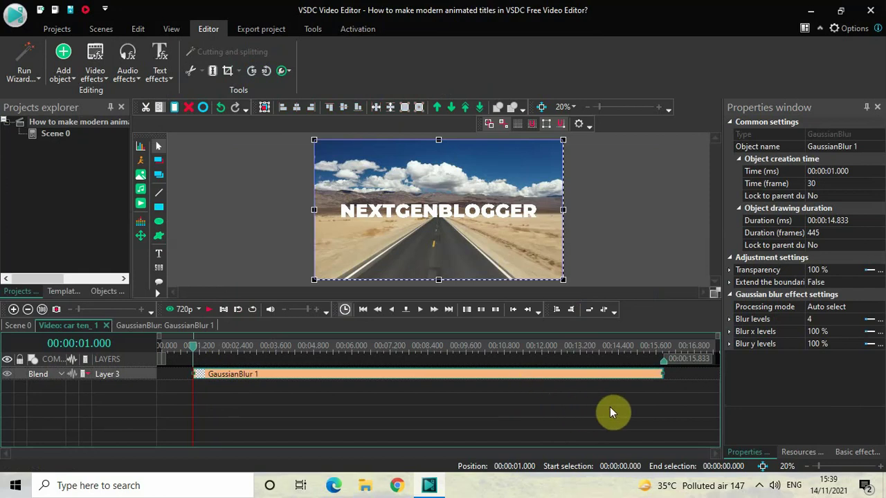
- Set the Gaussian blur's drawing duration to 00:00:00.500
{"action": "left_click", "coordinate": [859, 223]}
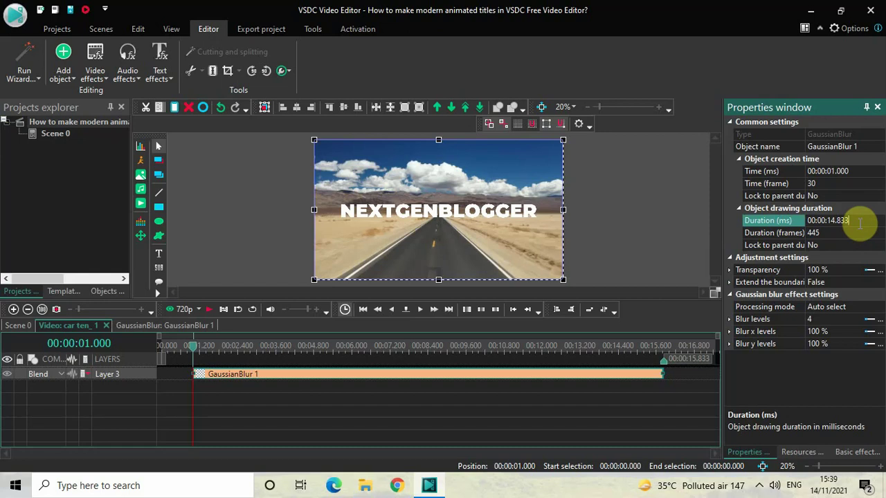
{"action": "key", "text": "BackSpace"}
{"action": "key", "text": "BackSpace"}
{"action": "key", "text": "BackSpace"}
{"action": "key", "text": "BackSpace"}
{"action": "key", "text": "BackSpace"}
{"action": "type", "text": "00.500"}
{"action": "key", "text": "Return"}
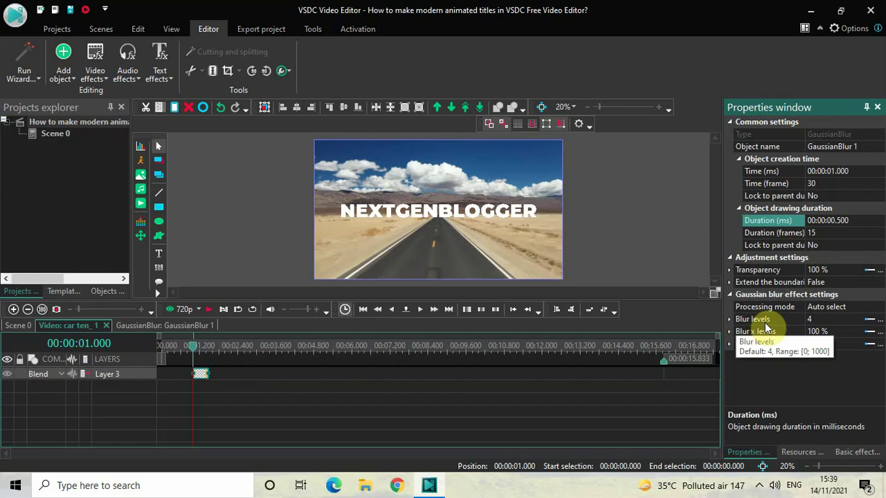
- Set the Gaussian blur's blur levels to ramp from 0 to 50
{"action": "left_click", "coordinate": [827, 318]}
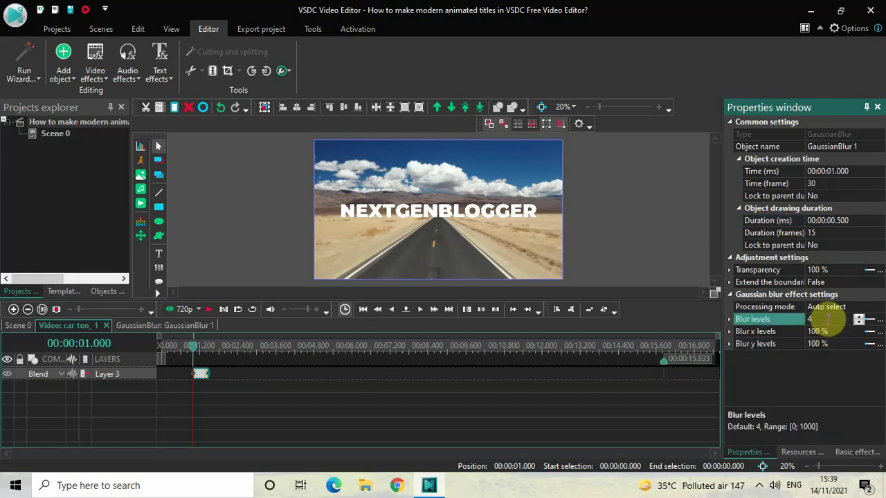
{"action": "key", "text": "BackSpace"}
{"action": "type", "text": "0;50"}
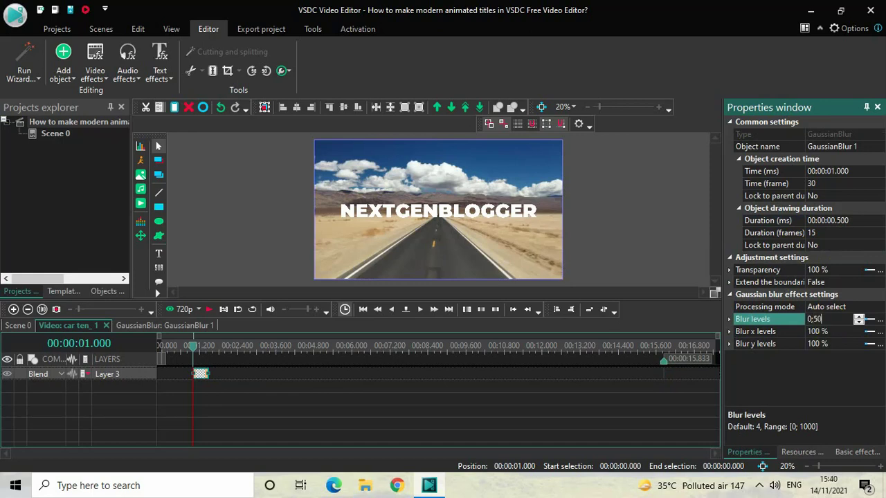
{"action": "key", "text": "Return"}
- Make two copies of the Gaussian blur and place one directly after the original on its layer, starting at 00:00:01.500
{"action": "left_click", "coordinate": [200, 374]}
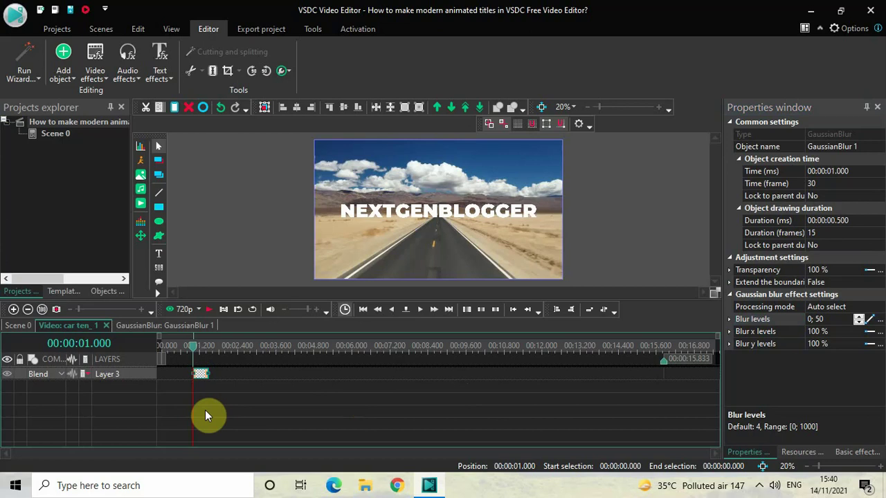
{"action": "key", "text": "ctrl+v"}
{"action": "key", "text": "ctrl+v"}
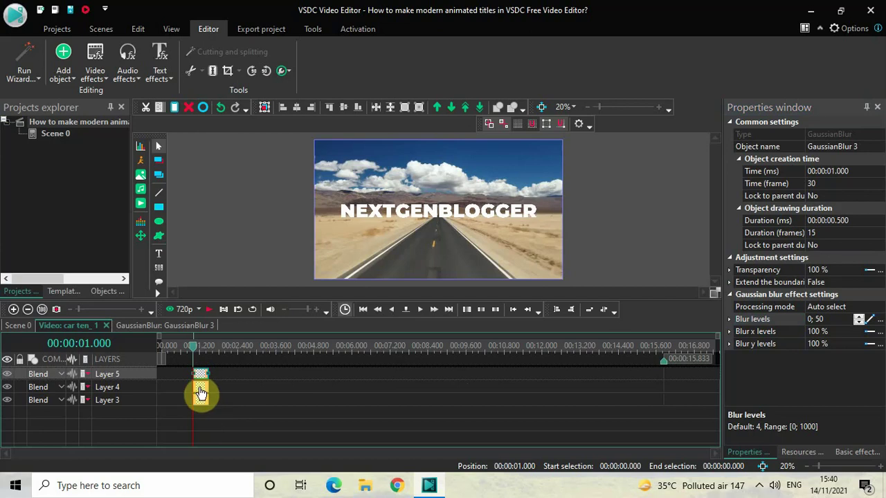
{"action": "left_click", "coordinate": [199, 389]}
{"action": "left_click_drag", "start_coordinate": [199, 393], "coordinate": [207, 397]}
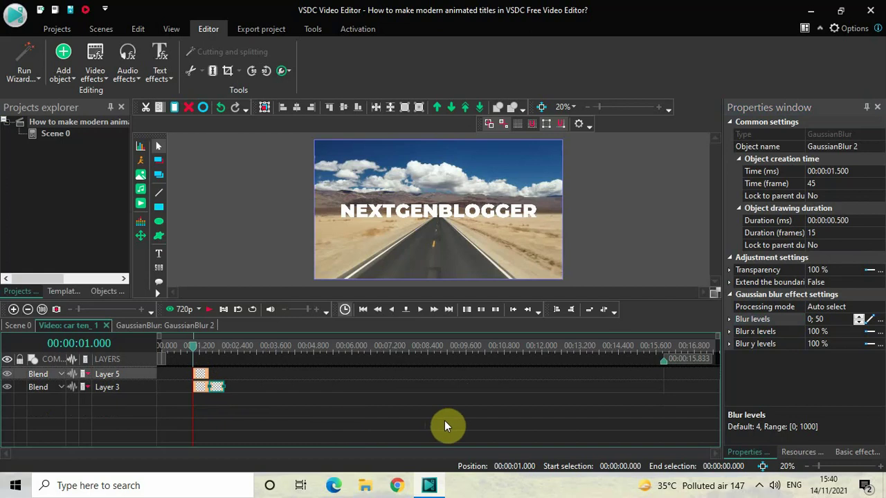
- Set the drawing duration of the blur copy that follows the original to 00:00:04.000
{"action": "left_click", "coordinate": [860, 222]}
{"action": "key", "text": "BackSpace"}
{"action": "key", "text": "BackSpace"}
{"action": "key", "text": "BackSpace"}
{"action": "key", "text": "BackSpace"}
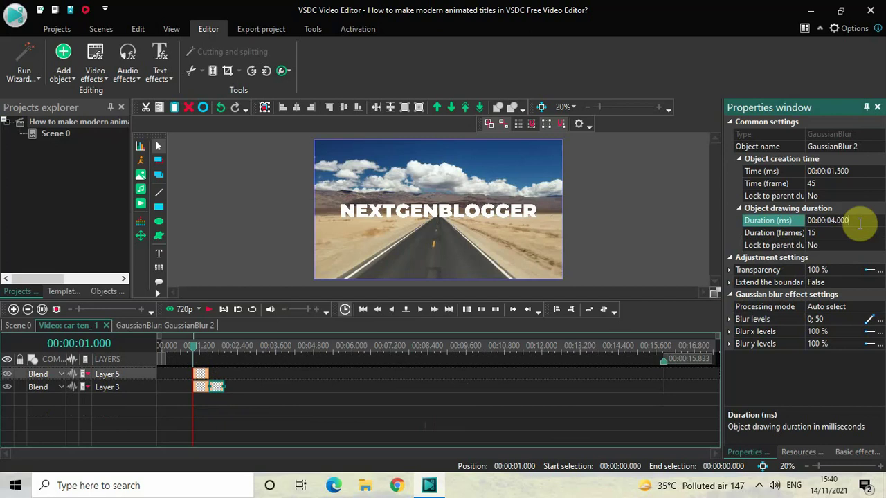
{"action": "type", "text": "4000"}
{"action": "key", "text": "Return"}
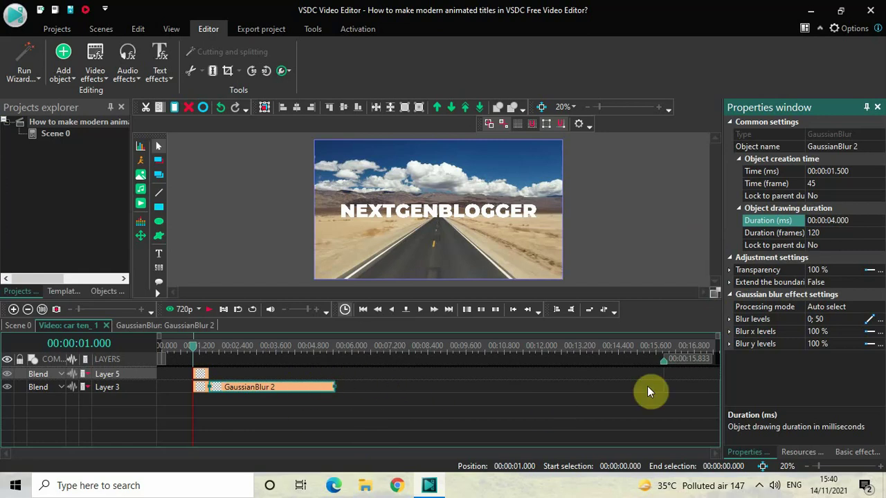
- Set the blur levels of the four-second Gaussian blur copy to a constant 50
{"action": "left_click", "coordinate": [835, 319]}
{"action": "key", "text": "ctrl+a"}
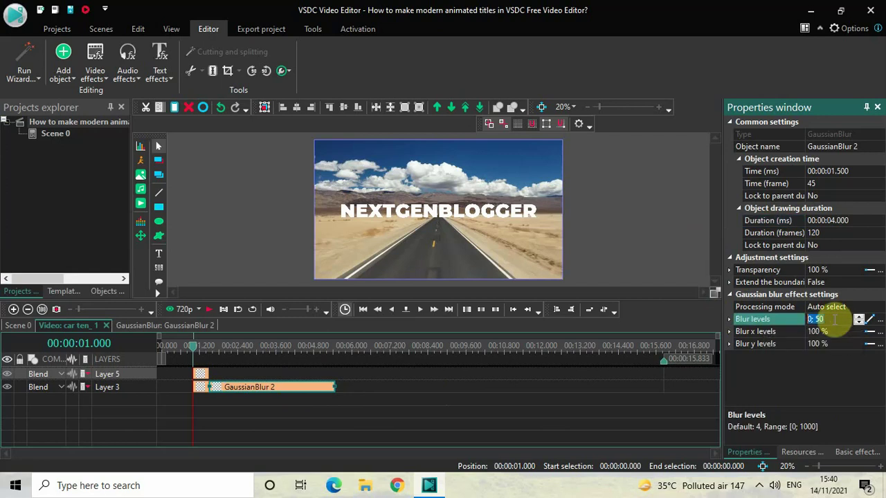
{"action": "key", "text": "BackSpace"}
{"action": "type", "text": "50"}
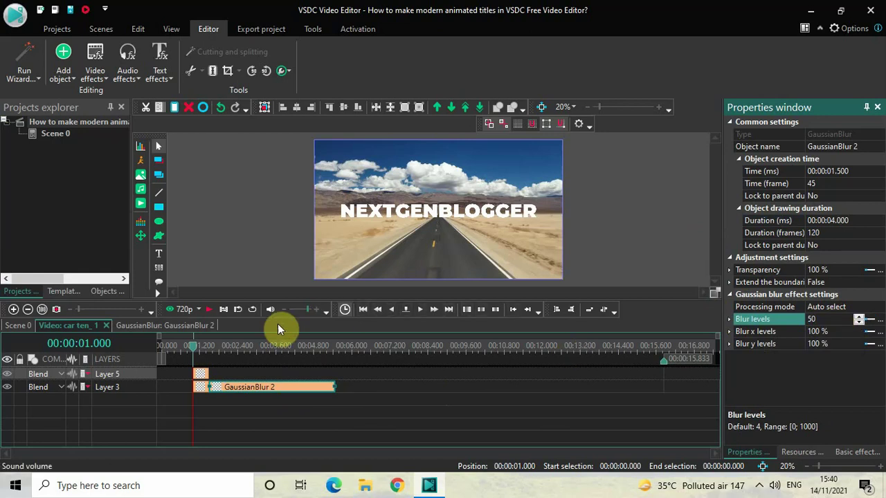
- Place the last Gaussian blur copy directly after the four-second one, starting at 00:00:05.500, and ramp its blur levels from 50 to 0
{"action": "left_click_drag", "start_coordinate": [200, 374], "coordinate": [301, 386]}
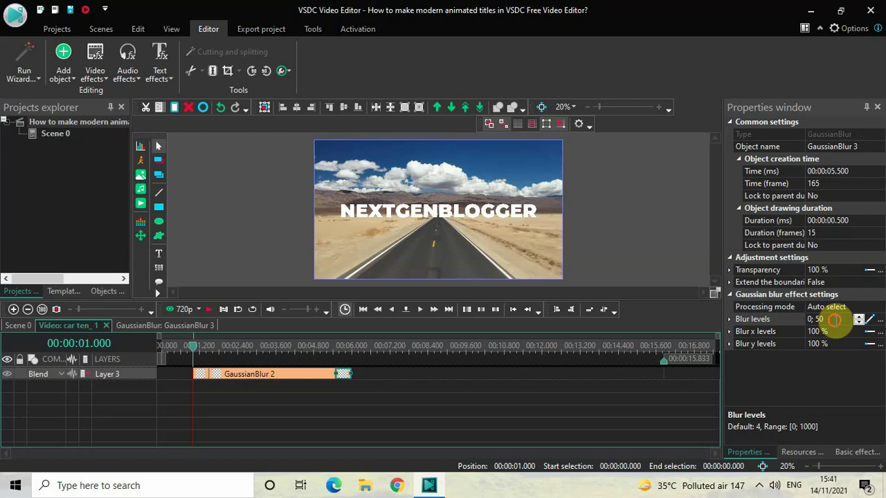
{"action": "left_click", "coordinate": [836, 321]}
{"action": "key", "text": "ctrl+a"}
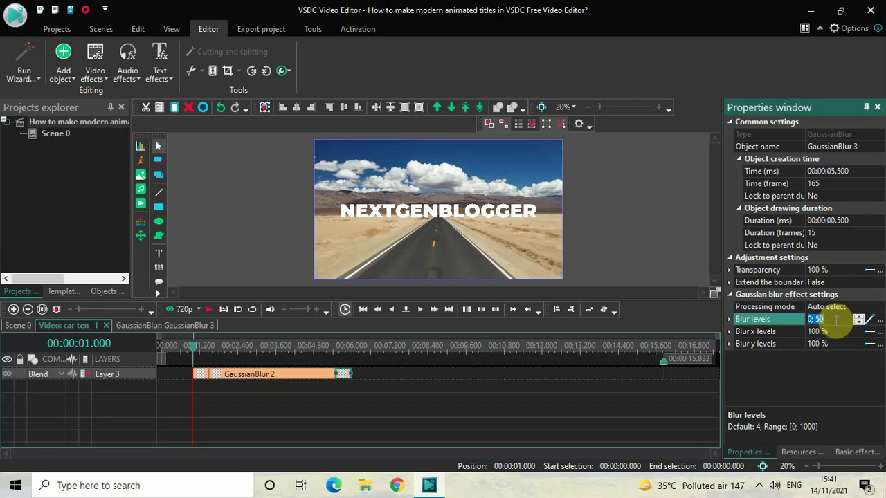
{"action": "key", "text": "BackSpace"}
{"action": "type", "text": "5"}
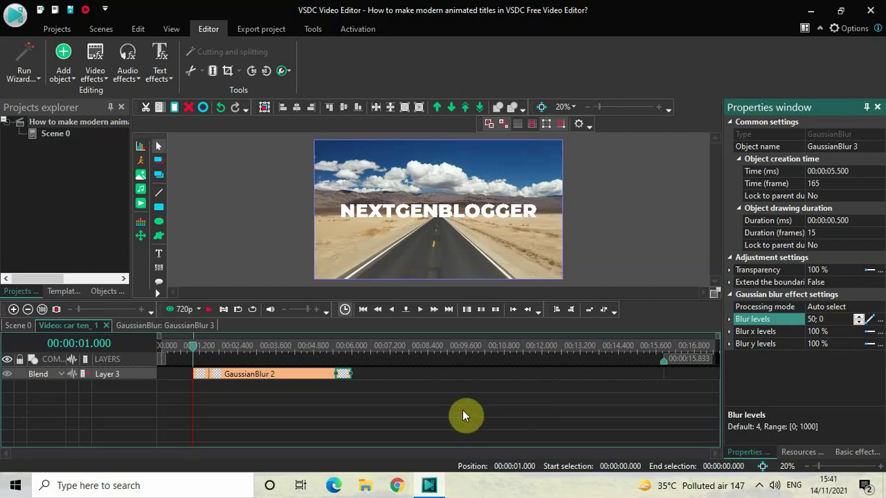
- Return to the main scene and play it from the start to check the background blur behind the title
{"action": "left_click", "coordinate": [19, 326]}
{"action": "left_click", "coordinate": [192, 350]}
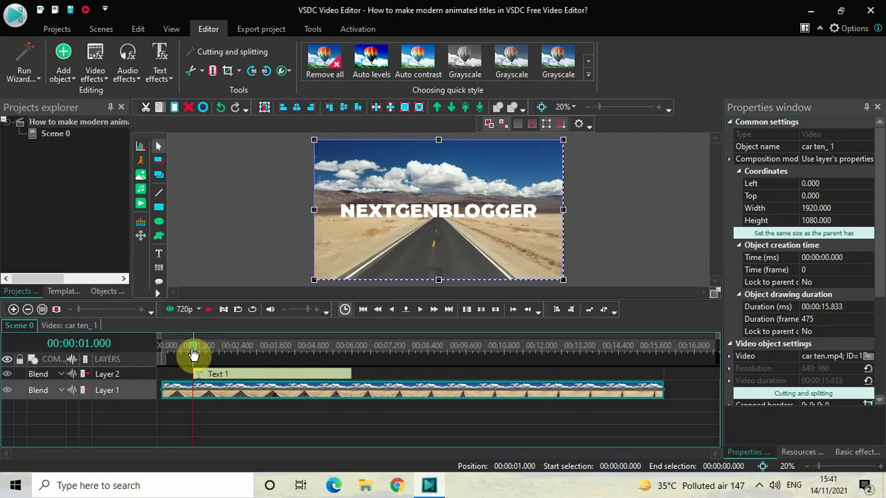
{"action": "left_click", "coordinate": [154, 348]}
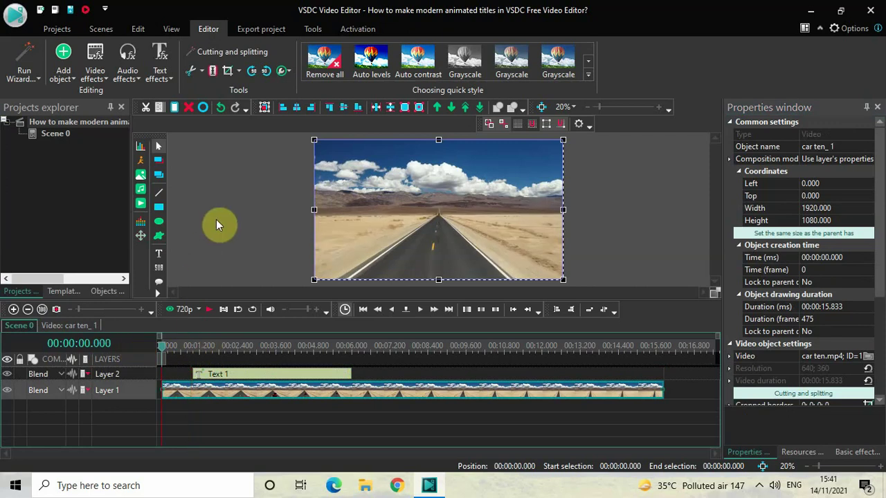
{"action": "key", "text": "space"}
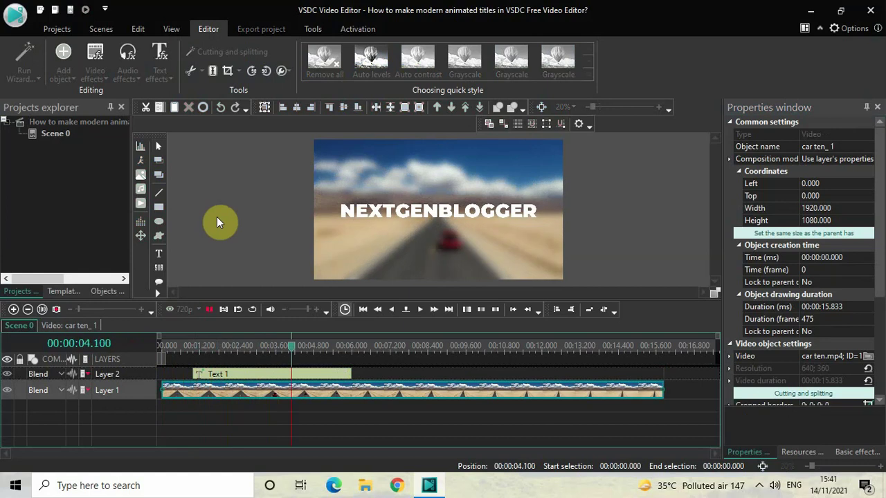
{"action": "key", "text": "space"}
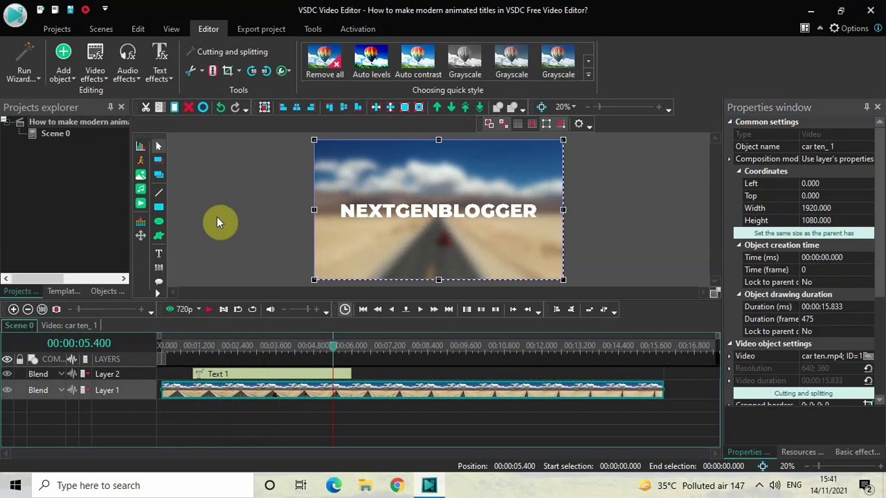
{"action": "key", "text": "space"}
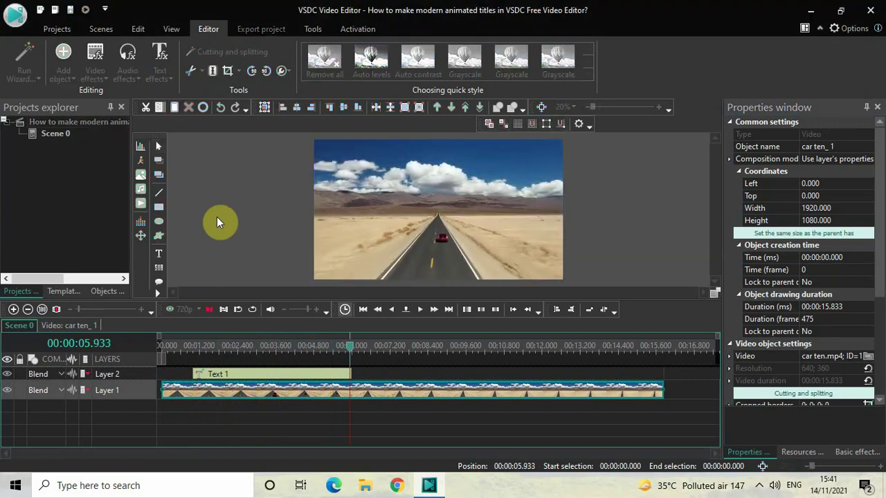
{"action": "key", "text": "space"}
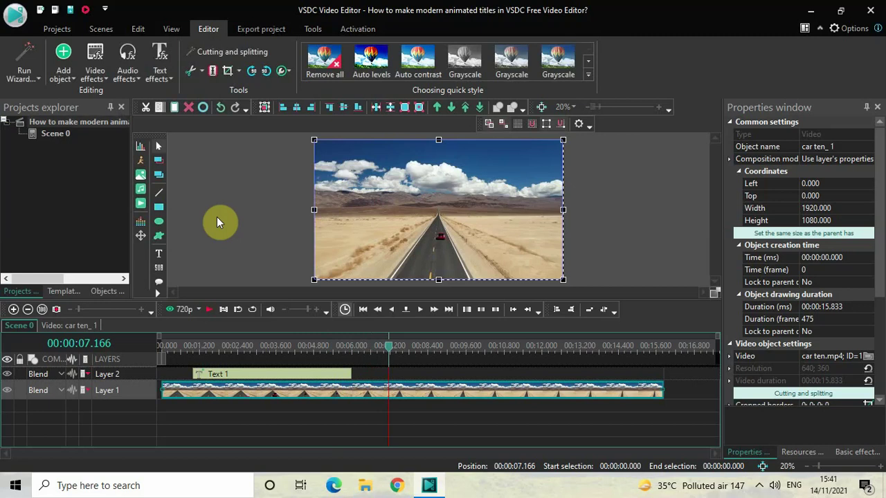
- Add a Push transition inside the NEXTGENBLOGGER text object and place it at the very start, at 00:00:00.000
{"action": "double_click", "coordinate": [267, 377]}
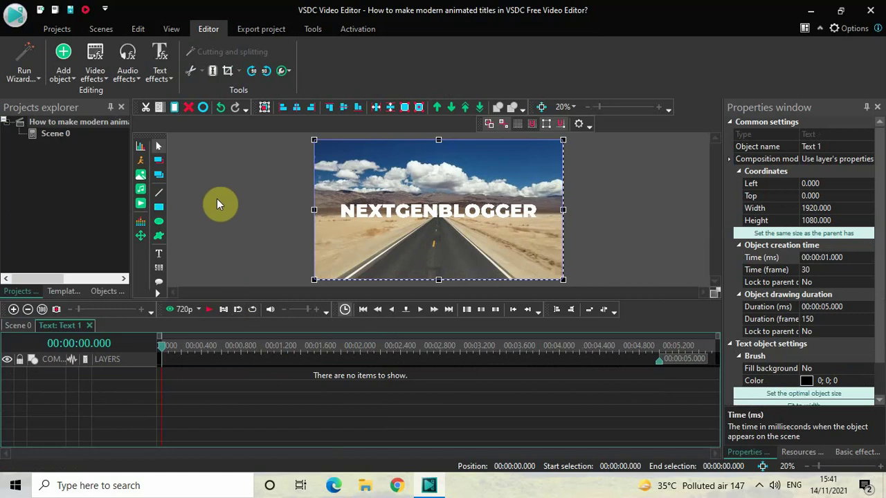
{"action": "left_click", "coordinate": [95, 56]}
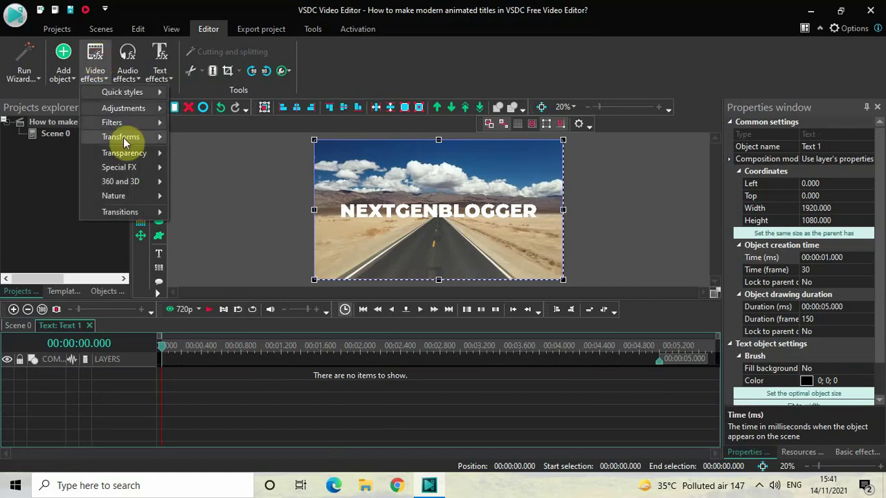
{"action": "mouse_move", "coordinate": [148, 211]}
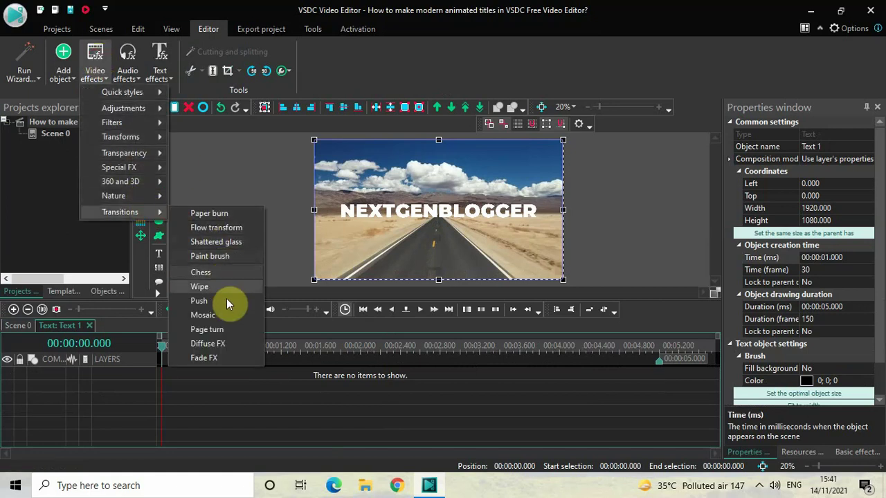
{"action": "left_click", "coordinate": [226, 301]}
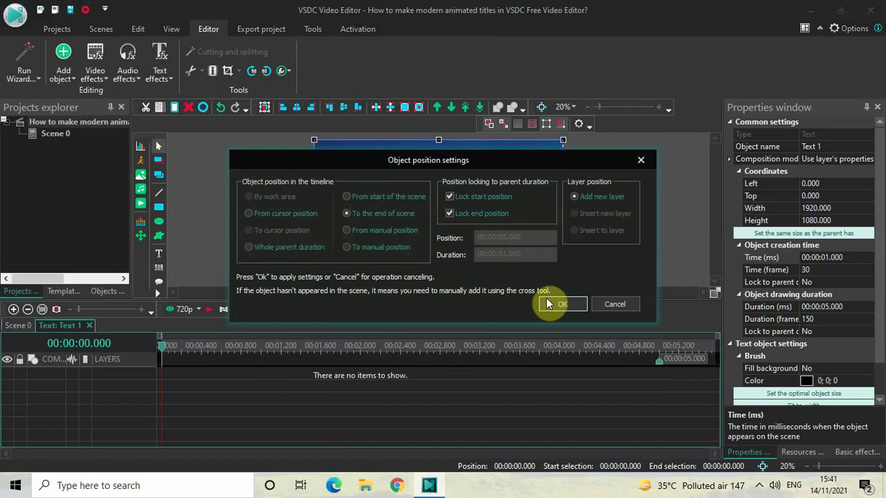
{"action": "left_click", "coordinate": [557, 299]}
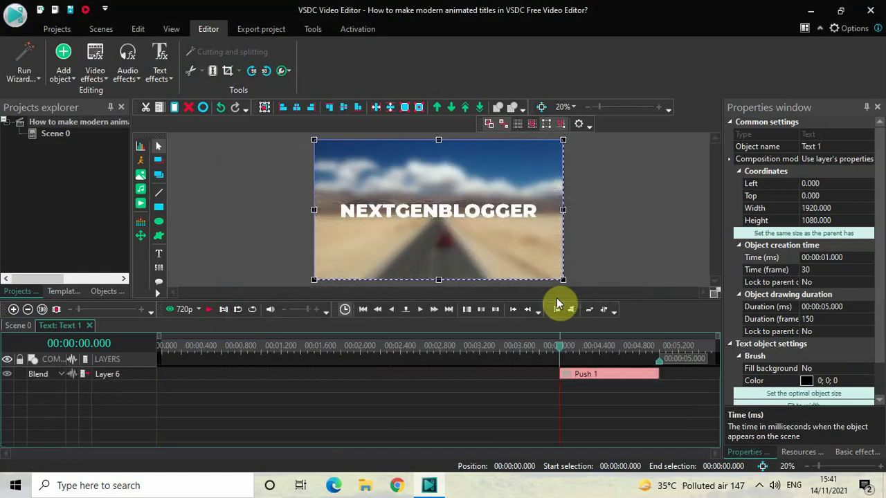
{"action": "left_click", "coordinate": [585, 372]}
{"action": "left_click_drag", "start_coordinate": [588, 373], "coordinate": [360, 373]}
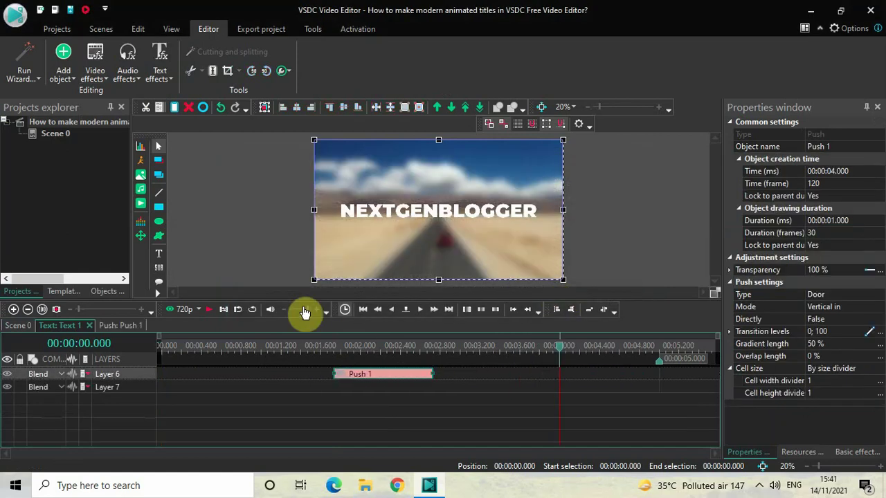
{"action": "left_click_drag", "start_coordinate": [305, 313], "coordinate": [99, 294]}
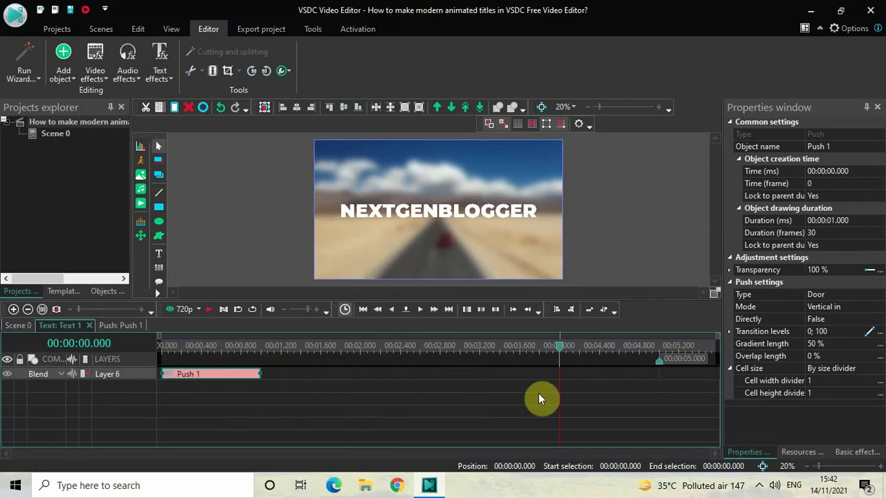
- Set the Push transition's drawing duration to 00:00:00.500
{"action": "left_click", "coordinate": [866, 223]}
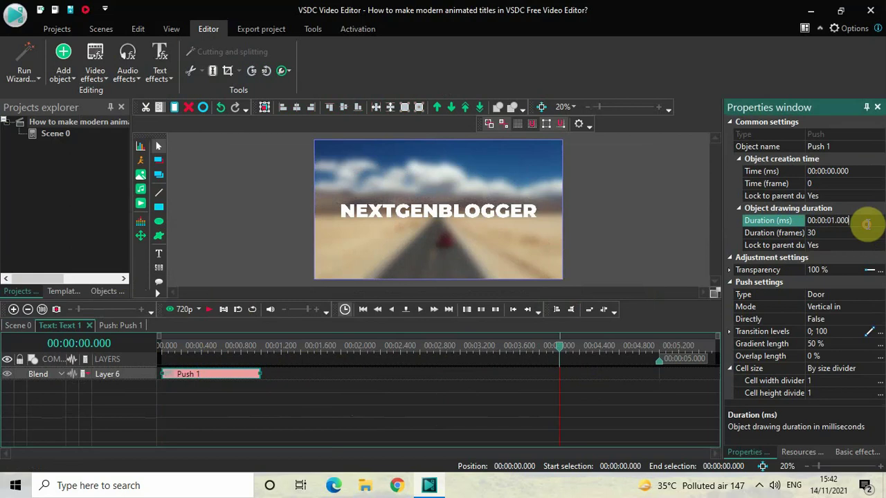
{"action": "key", "text": "BackSpace"}
{"action": "key", "text": "BackSpace"}
{"action": "key", "text": "Return"}
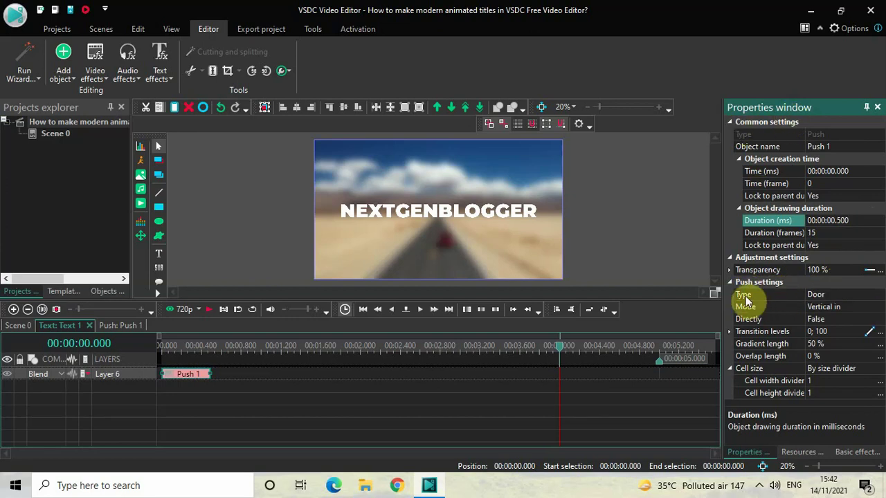
- Set the Push transition's type to Side and its Directly option to True
{"action": "left_click", "coordinate": [873, 294]}
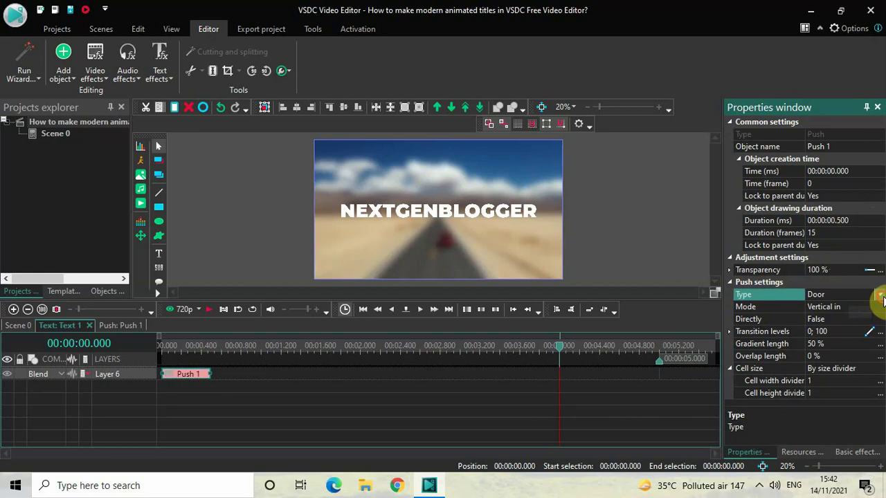
{"action": "left_click", "coordinate": [879, 295]}
{"action": "left_click", "coordinate": [846, 318]}
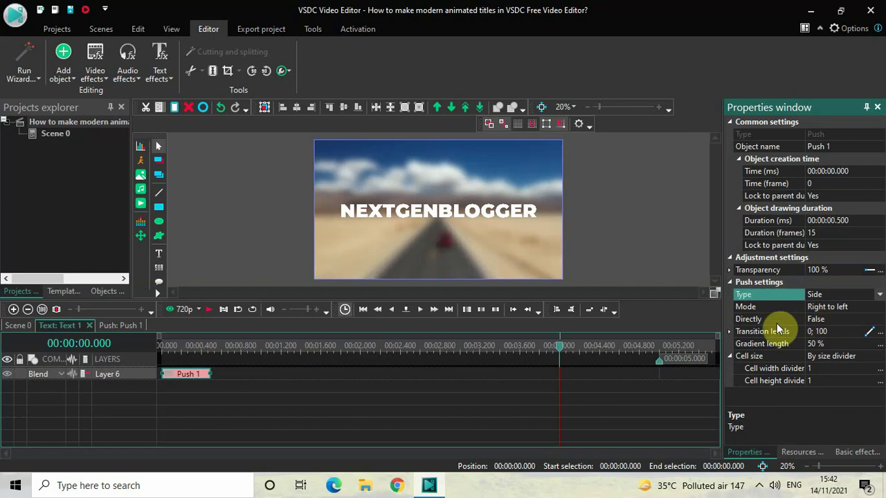
{"action": "left_click", "coordinate": [881, 319]}
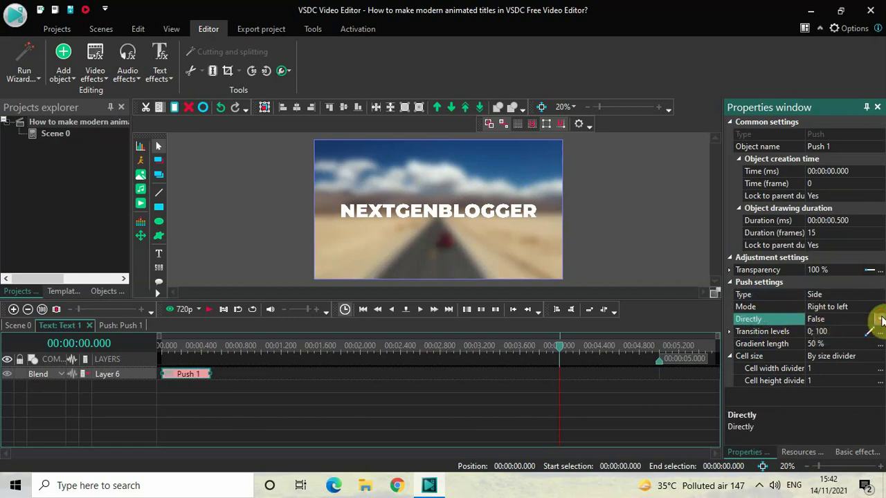
{"action": "left_click", "coordinate": [882, 318]}
{"action": "left_click", "coordinate": [844, 329]}
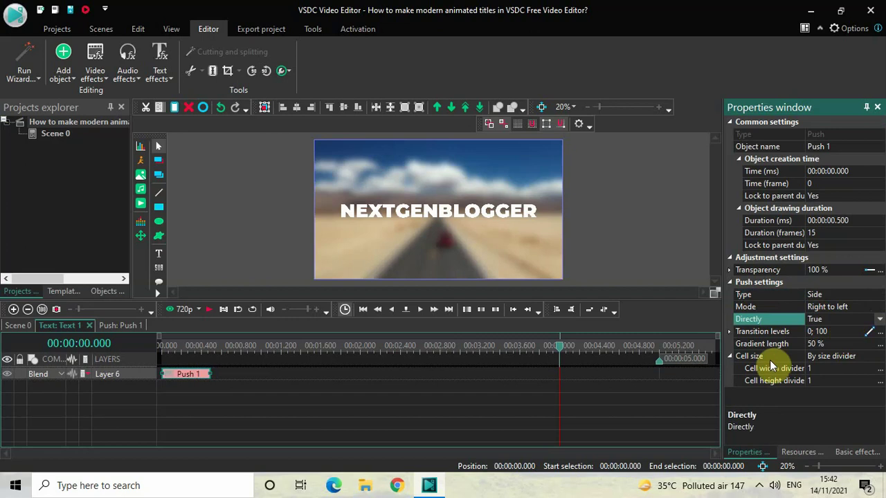
- Set the Push transition's gradient length to 0%
{"action": "left_click", "coordinate": [836, 346]}
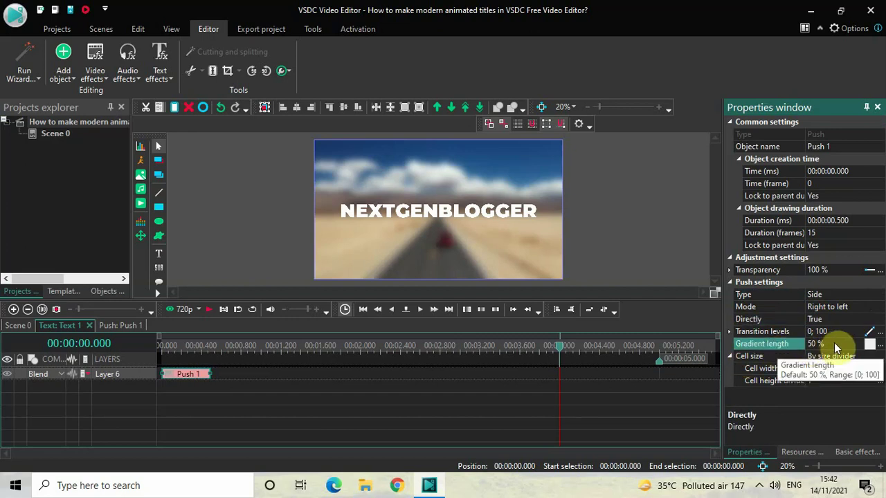
{"action": "left_click", "coordinate": [834, 344]}
{"action": "key", "text": "BackSpace"}
{"action": "key", "text": "BackSpace"}
{"action": "key", "text": "BackSpace"}
{"action": "key", "text": "BackSpace"}
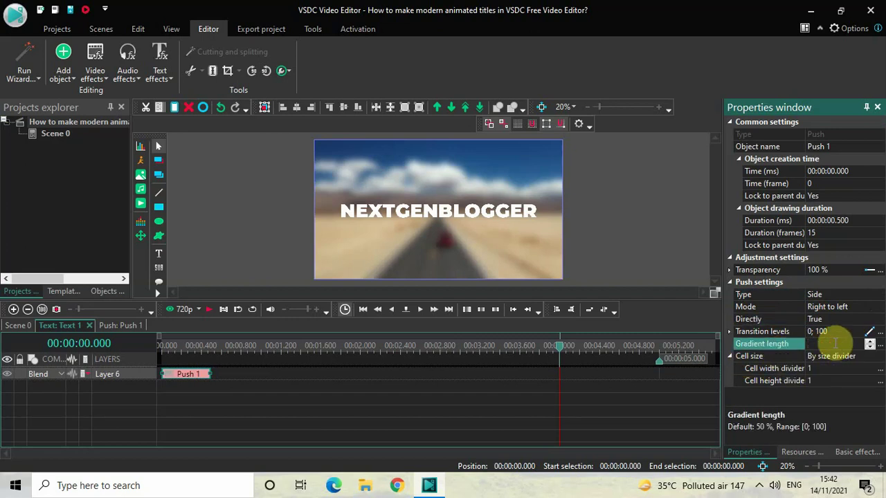
{"action": "type", "text": "0"}
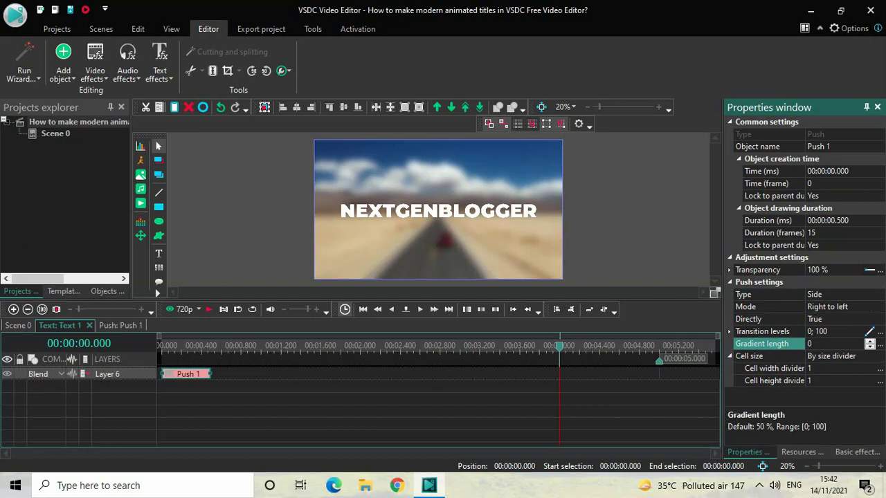
{"action": "left_click", "coordinate": [833, 343]}
- Play the text object's timeline from the start to preview the title's push-in animation
{"action": "left_click", "coordinate": [163, 347]}
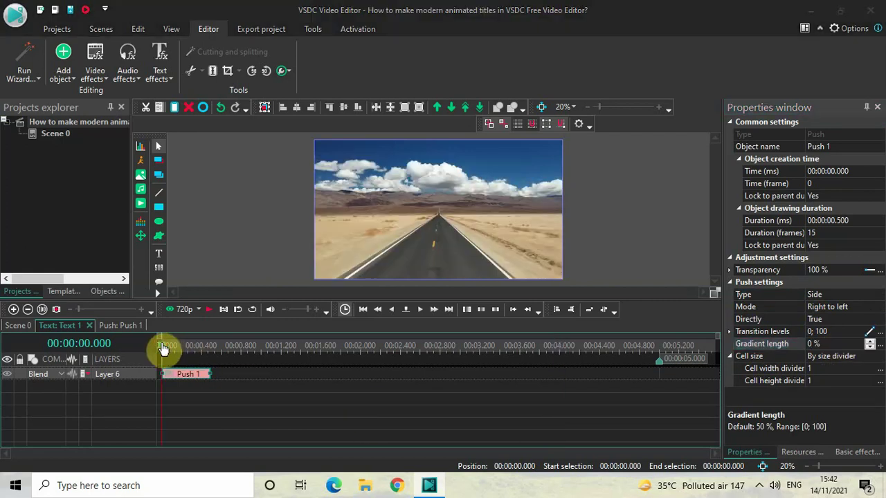
{"action": "key", "text": "space"}
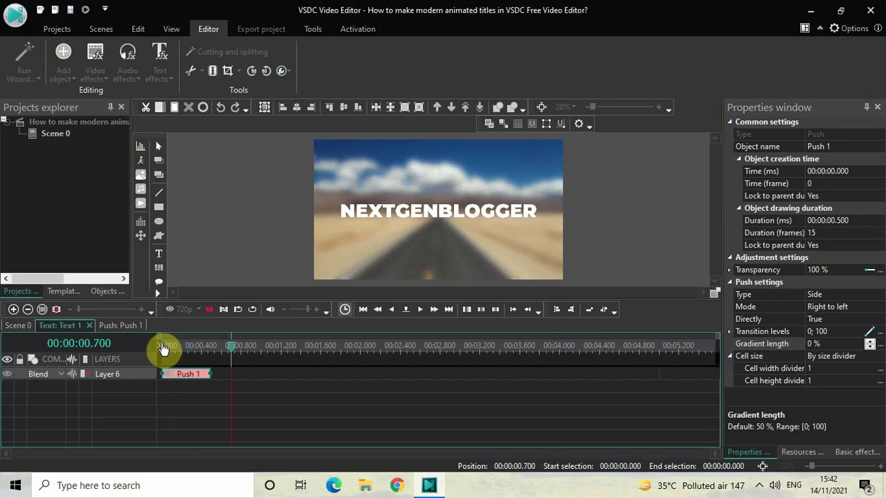
{"action": "key", "text": "space"}
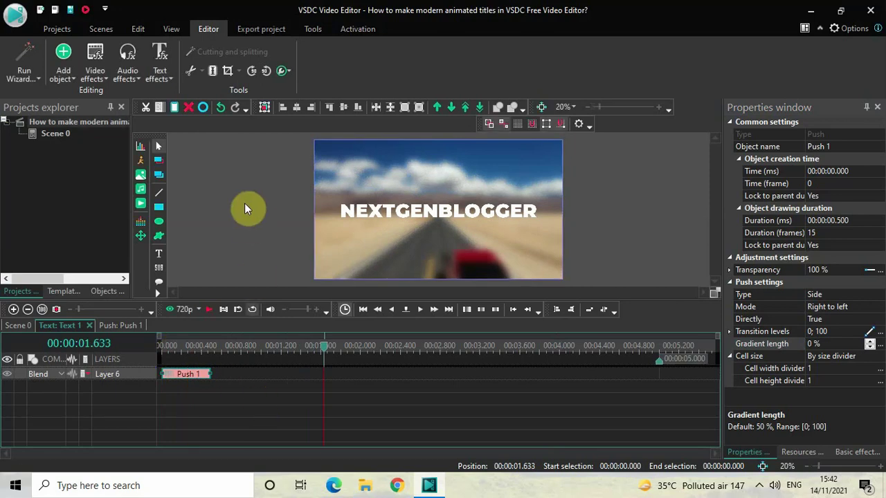
- Add a second Push transition at the end of the text object on a newly inserted layer
{"action": "left_click", "coordinate": [94, 73]}
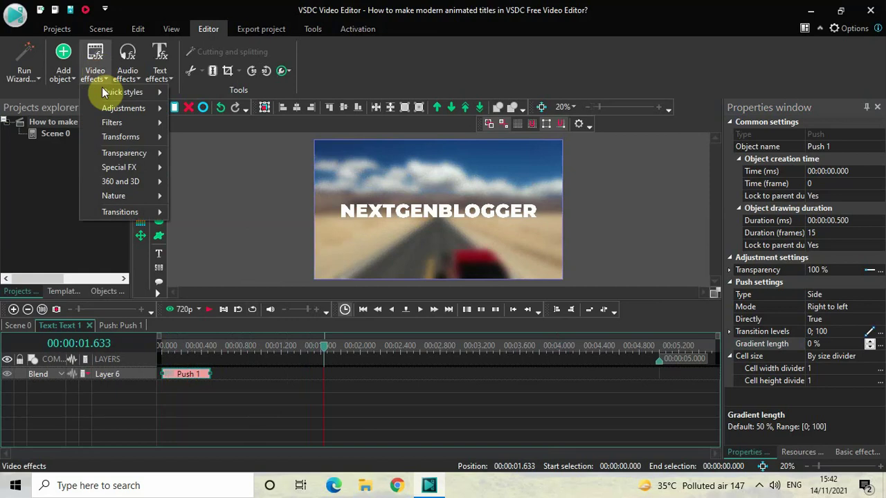
{"action": "mouse_move", "coordinate": [141, 214]}
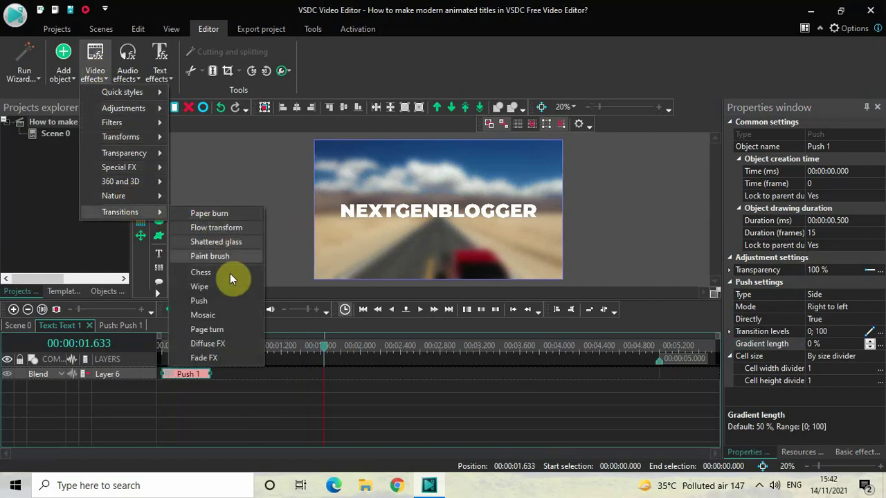
{"action": "left_click", "coordinate": [229, 300]}
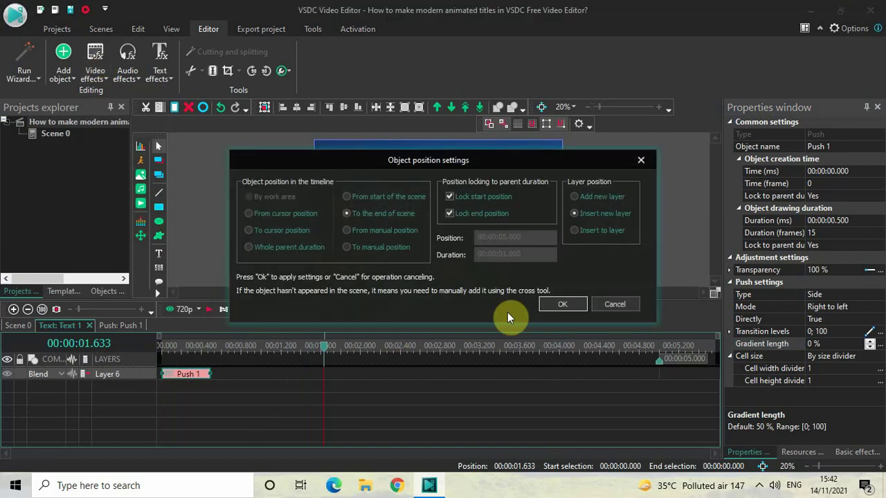
{"action": "left_click", "coordinate": [558, 305]}
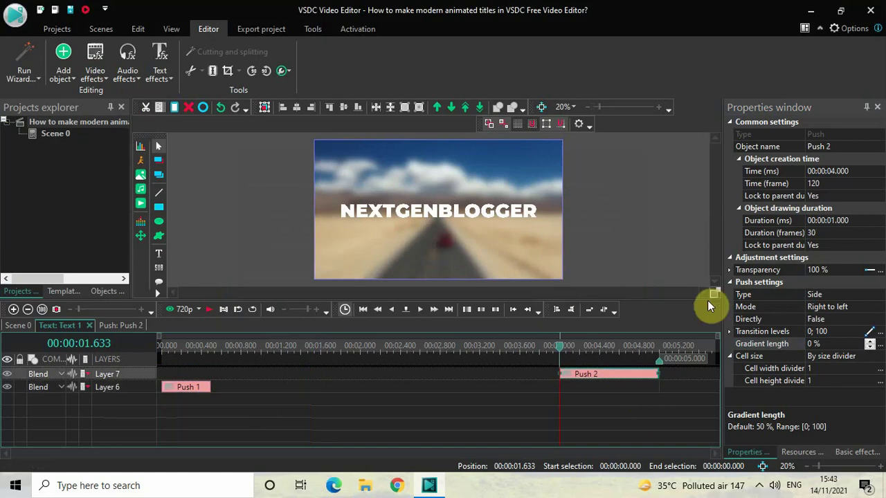
- Shorten the second Push transition to 0.5 seconds and move it to start at 4.5 seconds, ending with the text object
{"action": "left_click", "coordinate": [853, 218]}
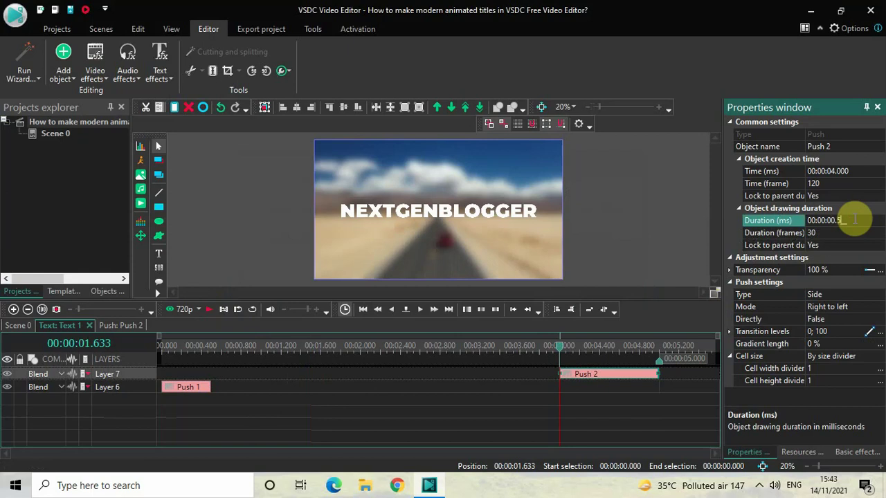
{"action": "key", "text": "Return"}
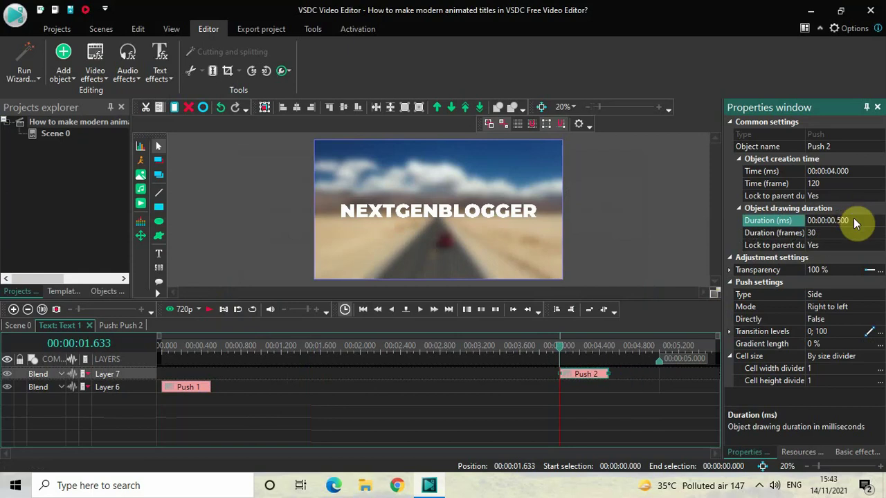
{"action": "left_click_drag", "start_coordinate": [586, 376], "coordinate": [635, 374]}
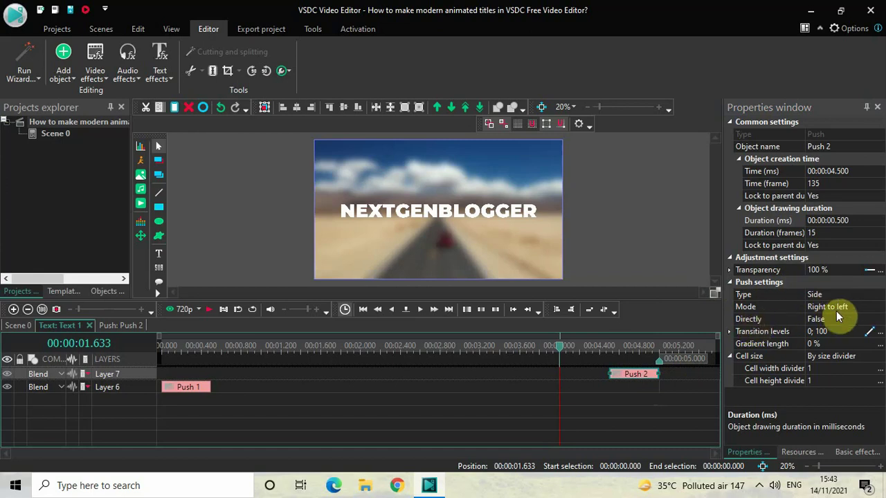
- Set the second Push transition's mode to Left to right and preview the animation
{"action": "left_click", "coordinate": [881, 310]}
{"action": "left_click", "coordinate": [880, 307]}
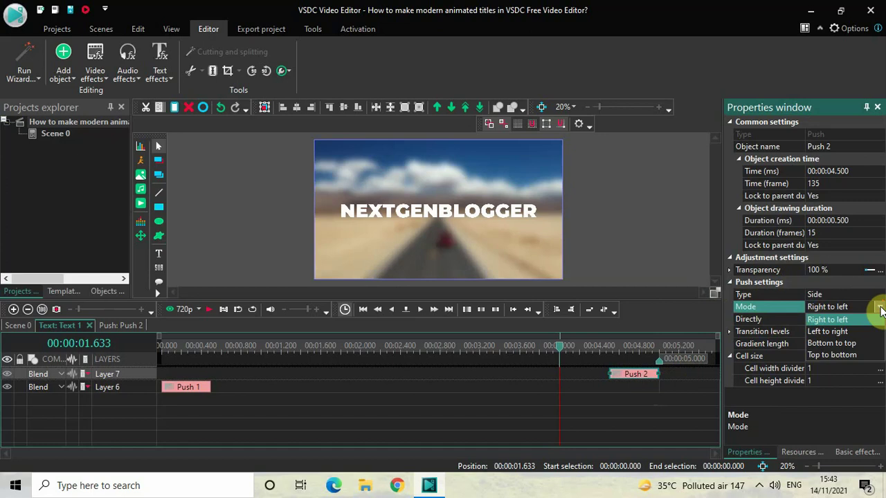
{"action": "left_click", "coordinate": [845, 332]}
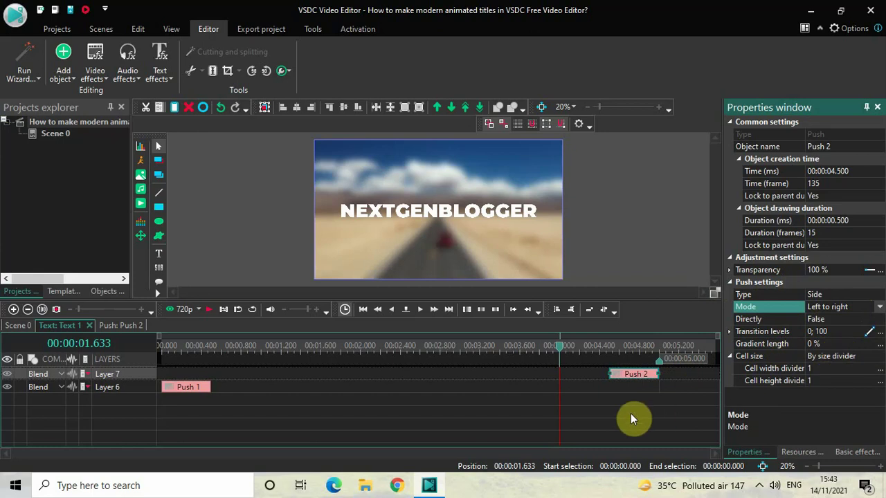
{"action": "key", "text": "space"}
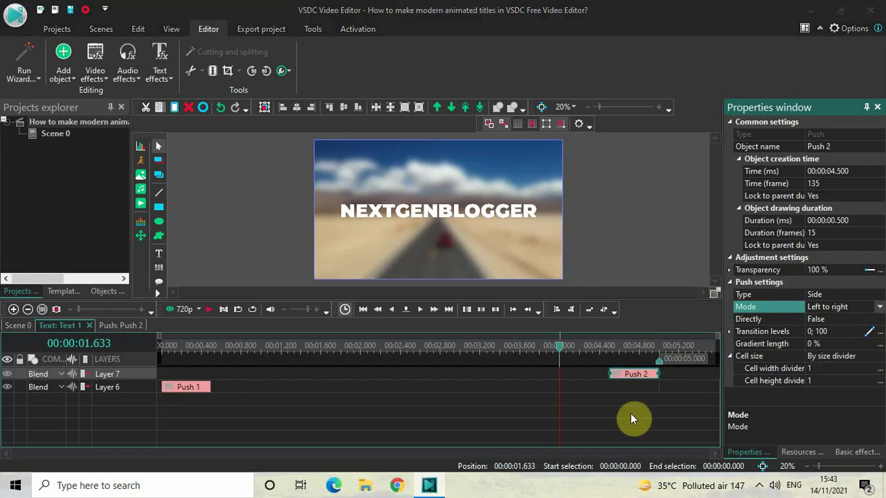
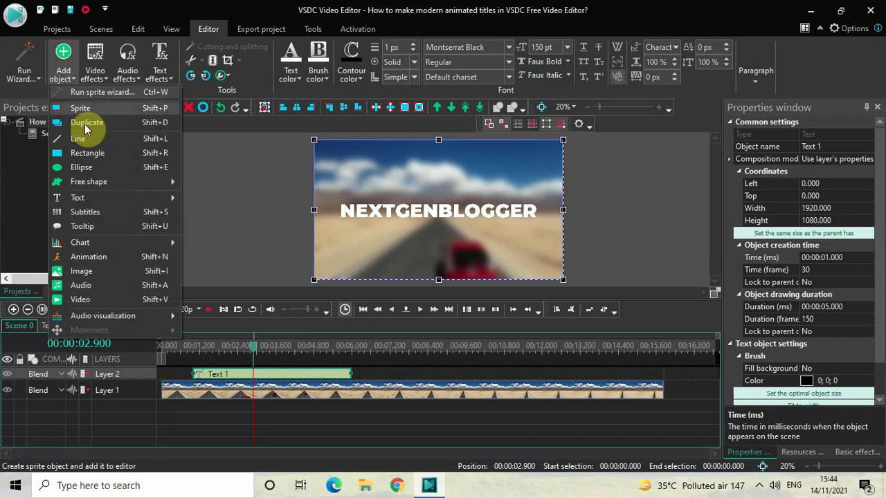
- Draw a rectangle across the full scene width, about 1920 by 425, on a newly inserted layer and centre it vertically
{"action": "left_click", "coordinate": [99, 152]}
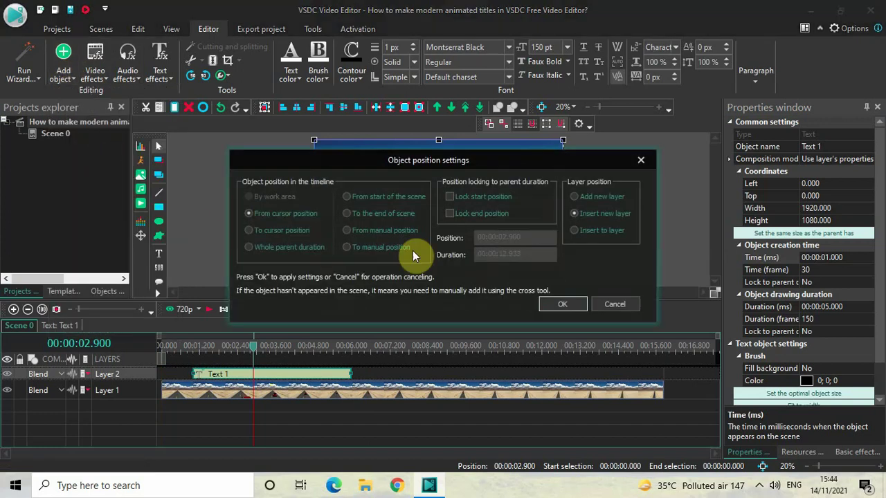
{"action": "left_click", "coordinate": [561, 302]}
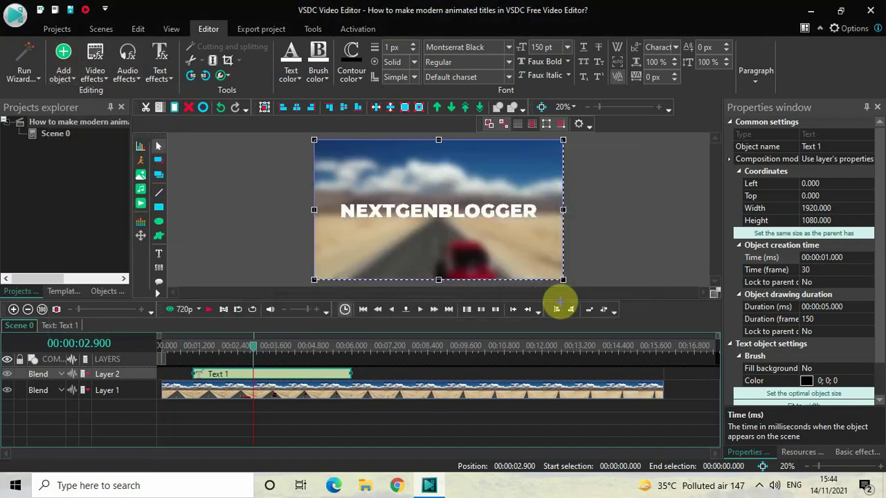
{"action": "left_click", "coordinate": [319, 181]}
{"action": "left_click_drag", "start_coordinate": [320, 182], "coordinate": [563, 208]}
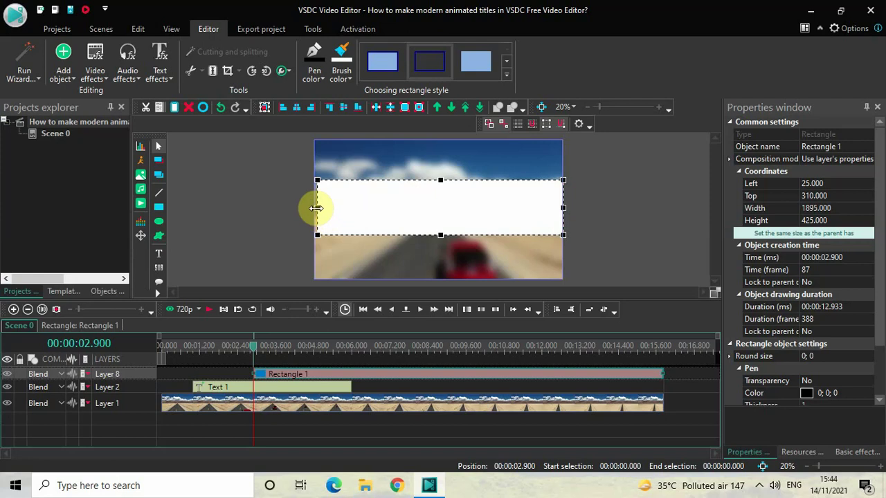
{"action": "left_click_drag", "start_coordinate": [315, 207], "coordinate": [313, 207]}
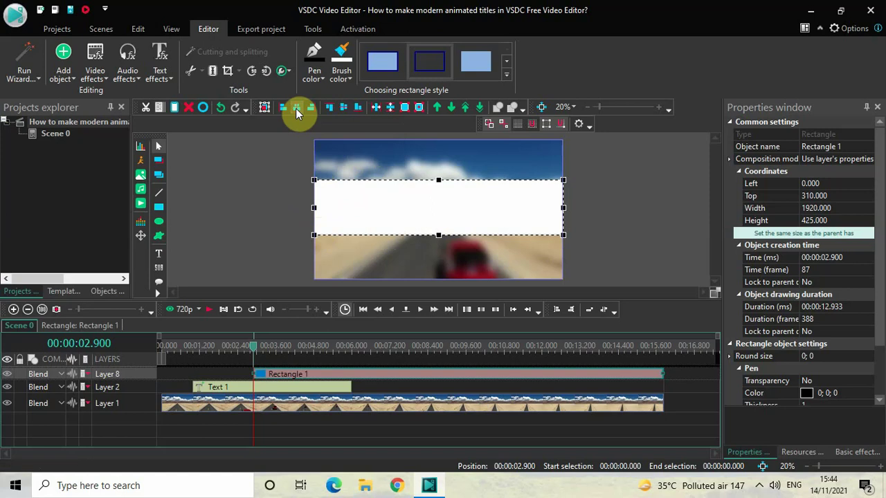
{"action": "left_click", "coordinate": [343, 107]}
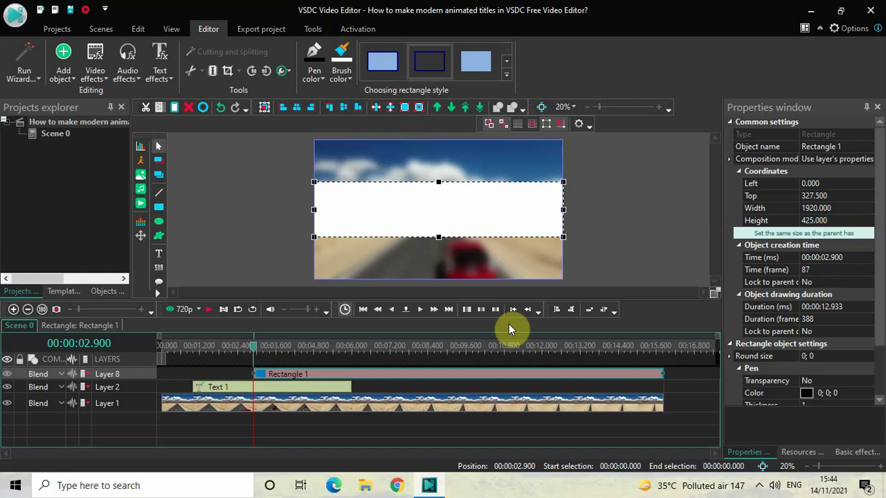
- Align the rectangle's timeline clip with the text clip, starting at 1 second and lasting 5 seconds
{"action": "left_click_drag", "start_coordinate": [441, 375], "coordinate": [380, 370]}
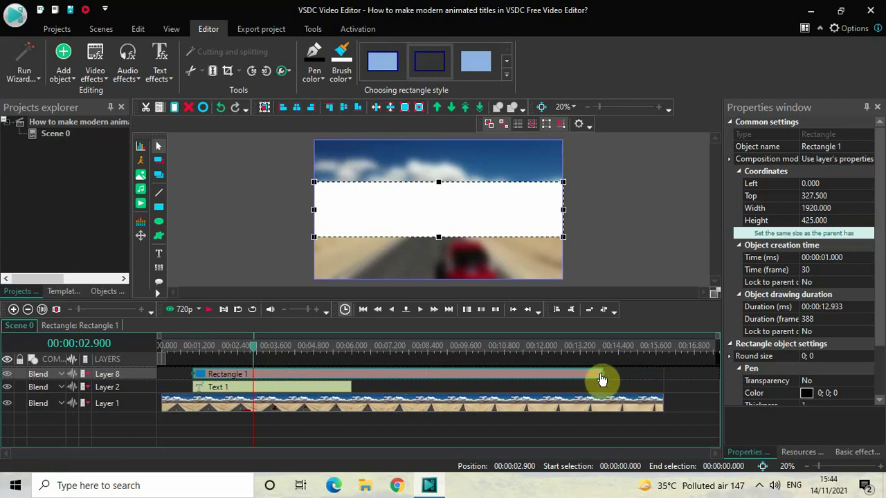
{"action": "left_click_drag", "start_coordinate": [589, 373], "coordinate": [350, 373]}
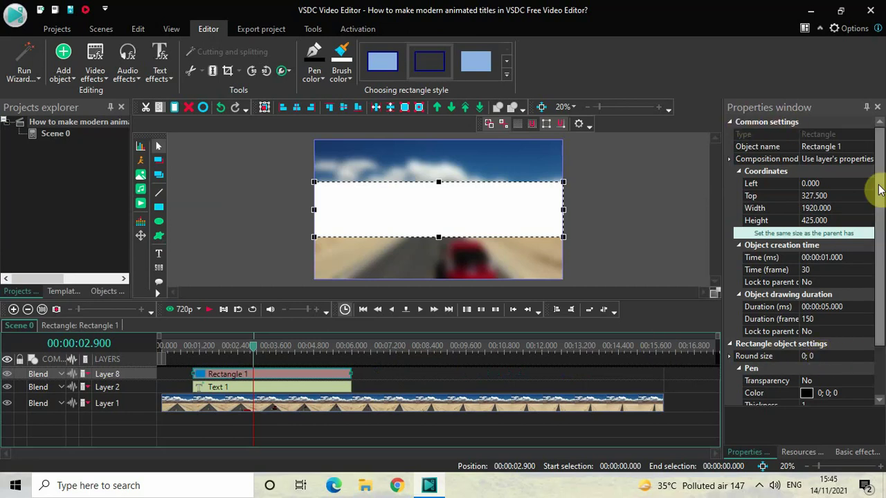
- Set the rectangle's pen transparency to Yes and its brush fill background to Transparent
{"action": "left_click_drag", "start_coordinate": [878, 214], "coordinate": [880, 302]}
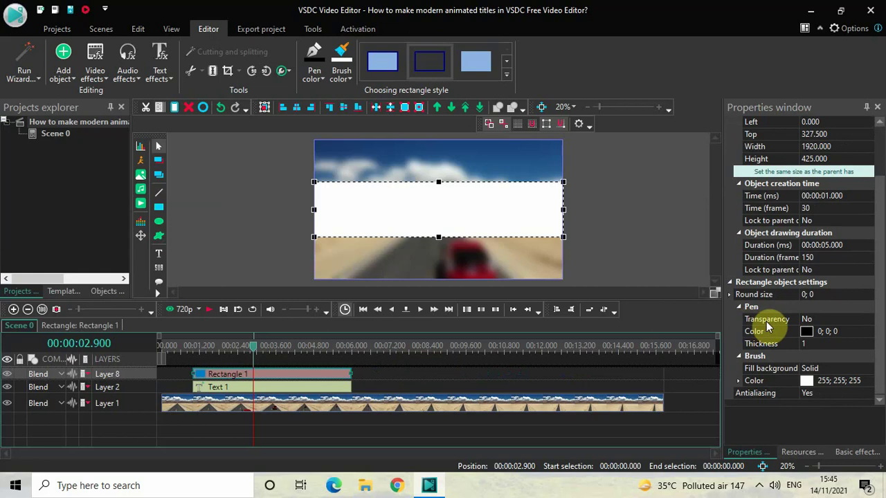
{"action": "left_click", "coordinate": [868, 322]}
{"action": "left_click", "coordinate": [868, 320]}
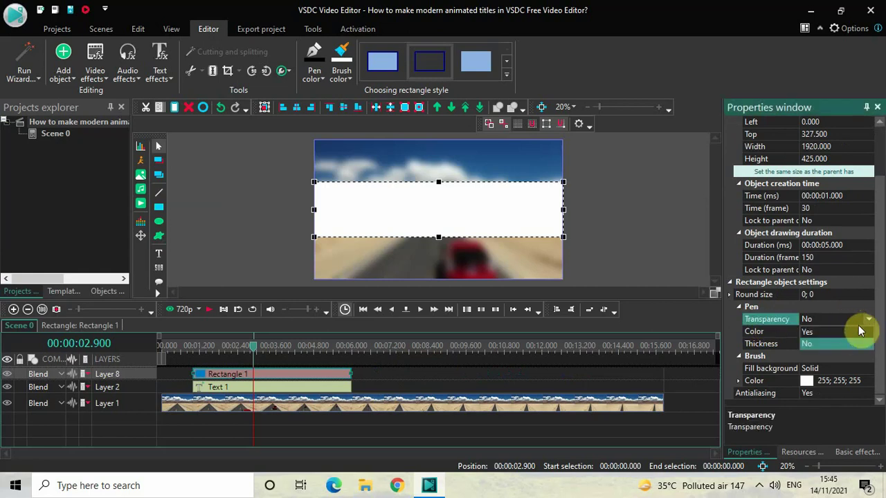
{"action": "left_click", "coordinate": [853, 332]}
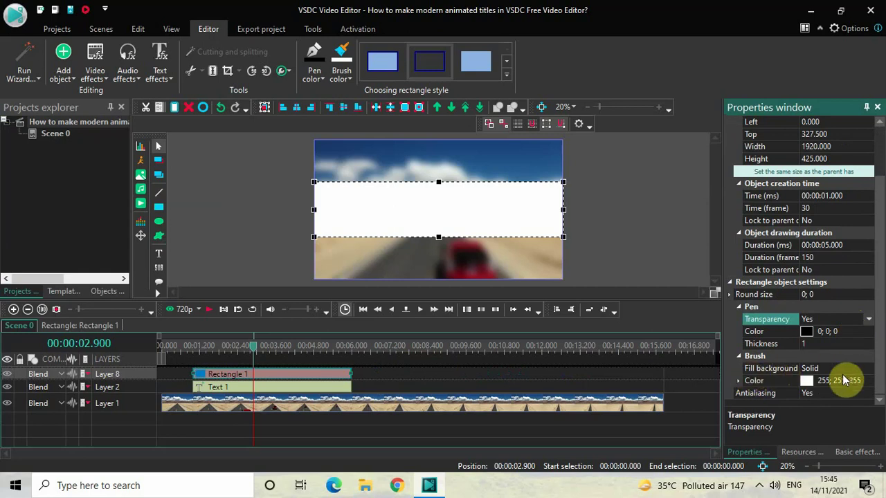
{"action": "left_click", "coordinate": [869, 370]}
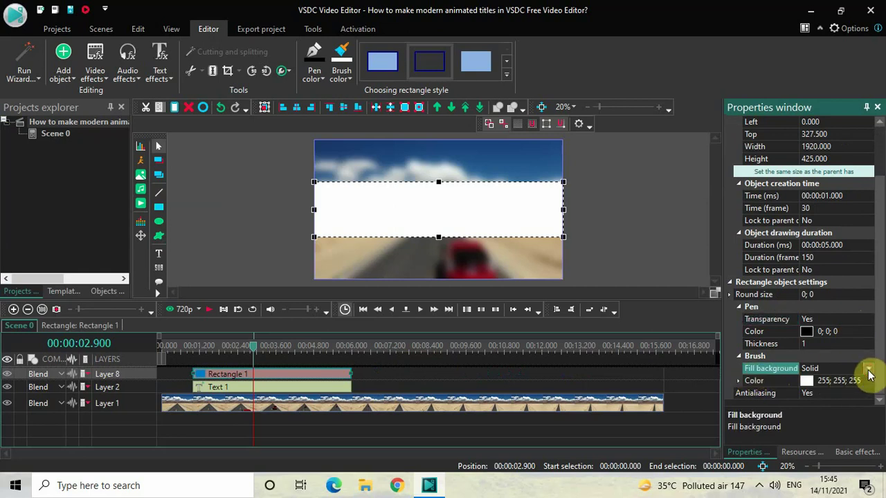
{"action": "left_click", "coordinate": [870, 375]}
{"action": "left_click", "coordinate": [835, 380]}
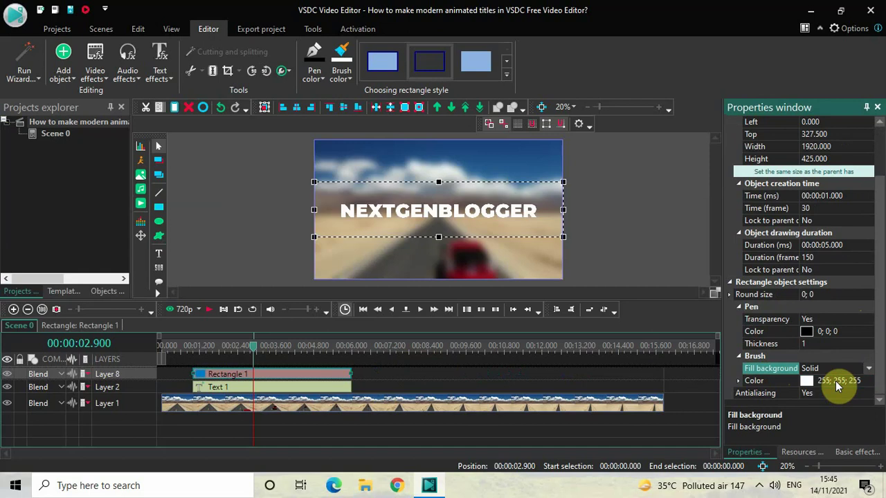
- Move the scene's playhead to the start and open the transparent rectangle's own timeline
{"action": "left_click", "coordinate": [426, 437]}
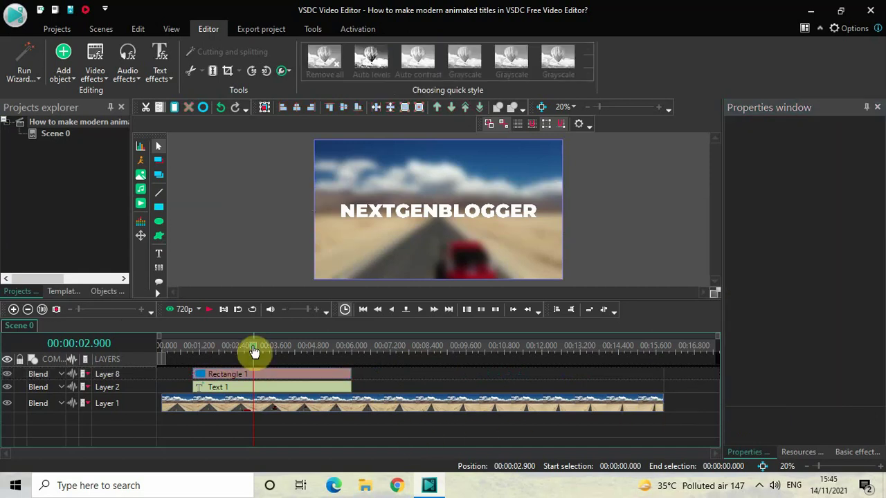
{"action": "left_click_drag", "start_coordinate": [254, 351], "coordinate": [124, 339]}
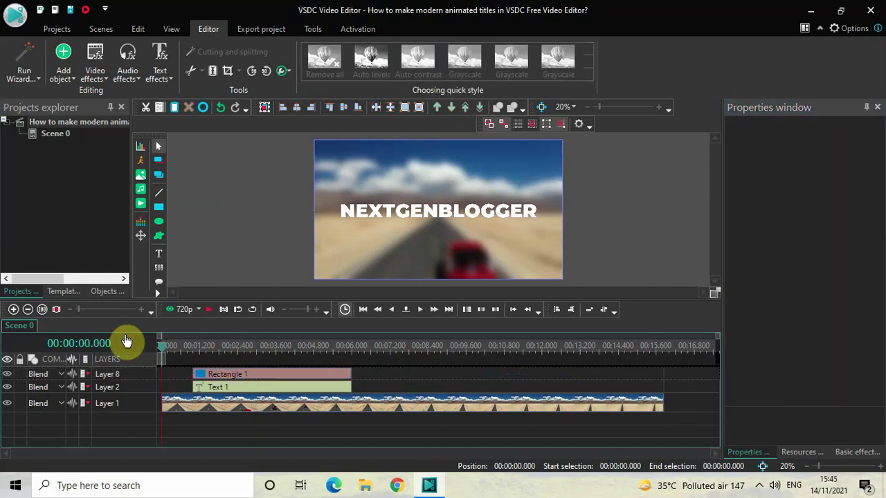
{"action": "double_click", "coordinate": [249, 377]}
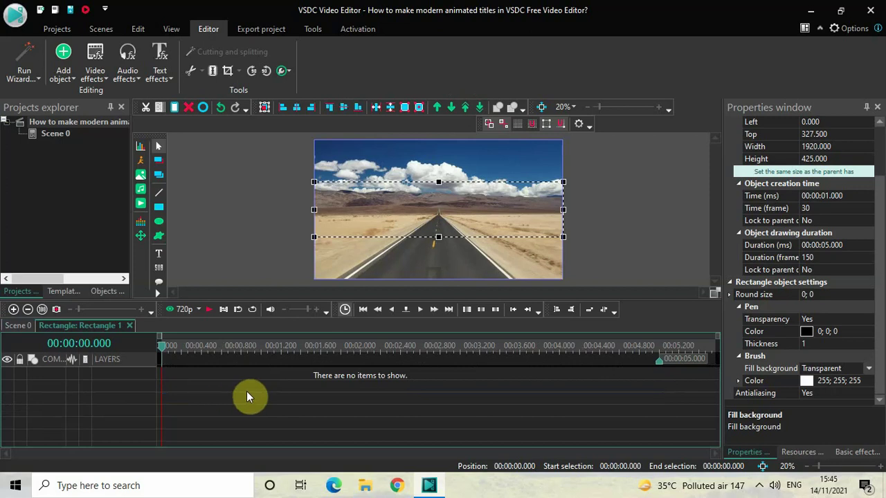
{"action": "left_click", "coordinate": [11, 327]}
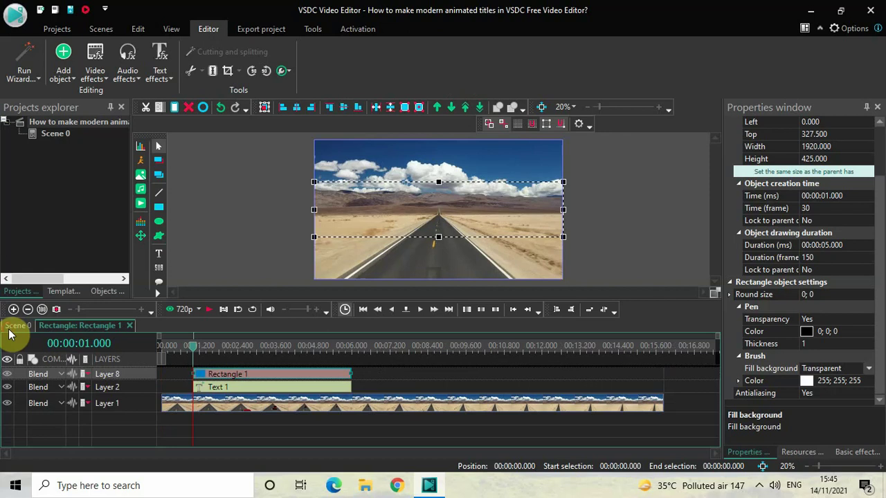
{"action": "left_click", "coordinate": [227, 375]}
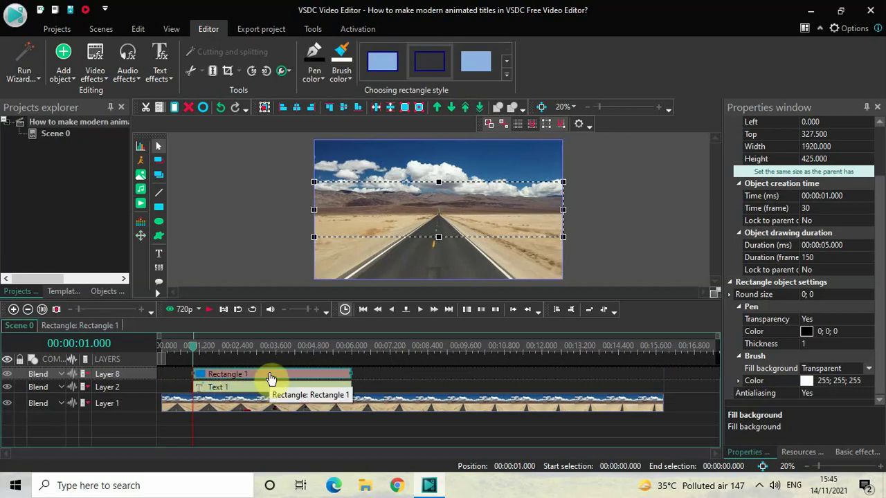
{"action": "double_click", "coordinate": [269, 377]}
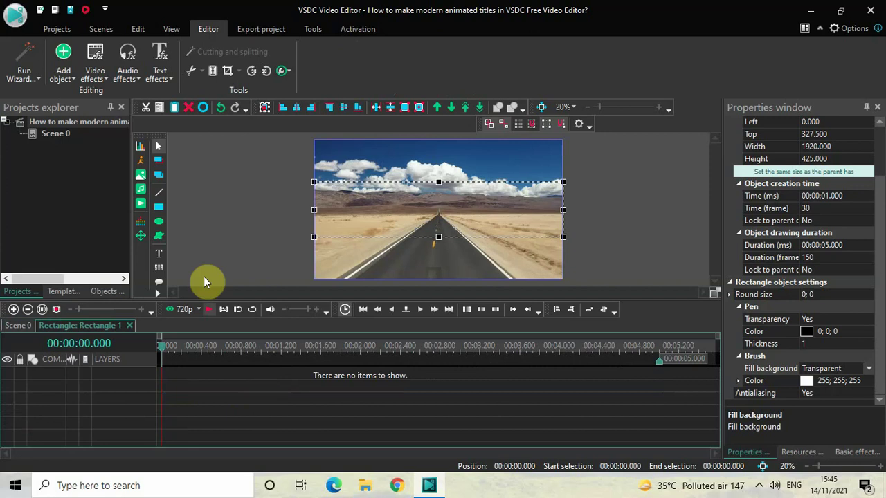
- Draw a second rectangle, about 1755 by 355, inside the transparent rectangle on a new layer from the cursor position
{"action": "left_click", "coordinate": [66, 72]}
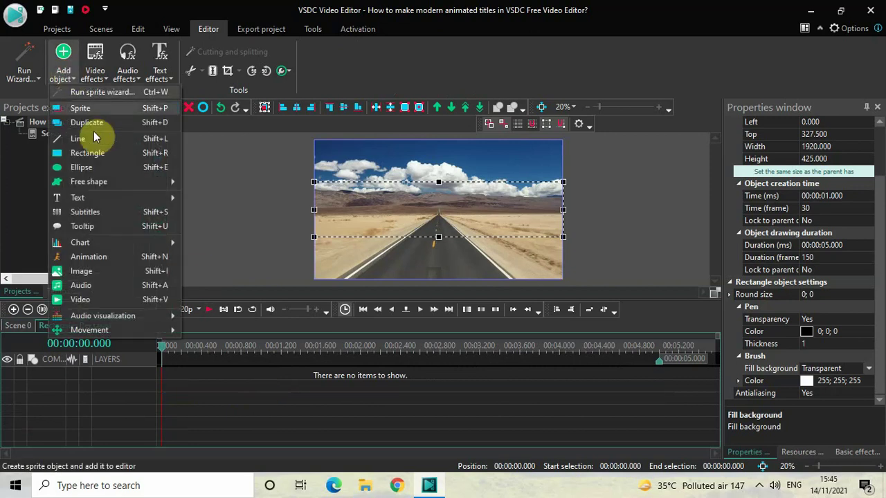
{"action": "left_click", "coordinate": [98, 152]}
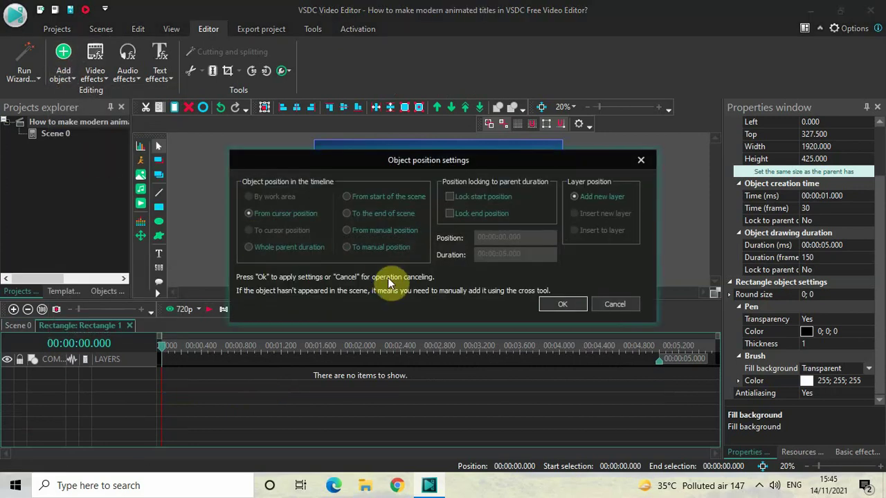
{"action": "left_click", "coordinate": [555, 304]}
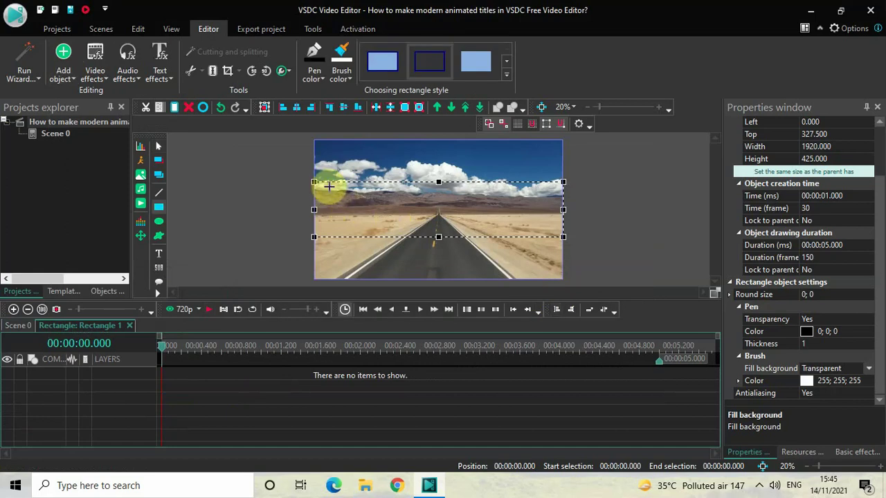
{"action": "left_click_drag", "start_coordinate": [328, 186], "coordinate": [557, 234]}
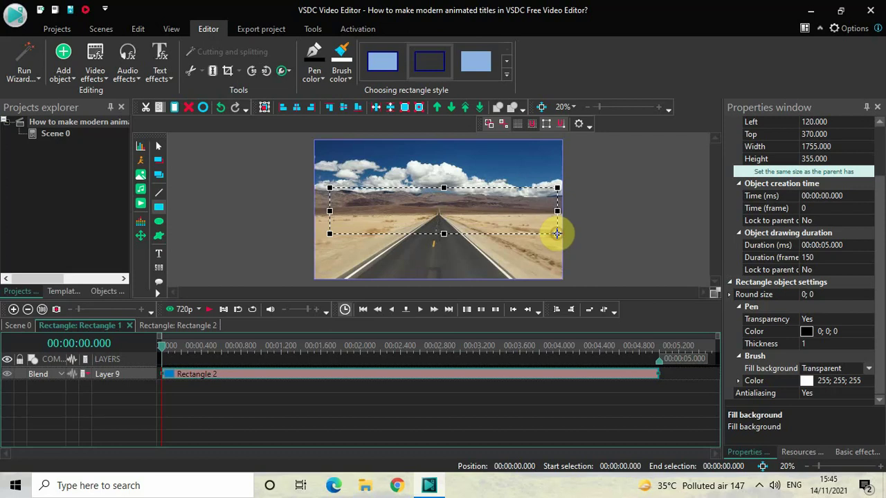
- Narrow the inner rectangle to about 1732 wide and centre it horizontally and vertically in the frame
{"action": "left_click", "coordinate": [298, 108]}
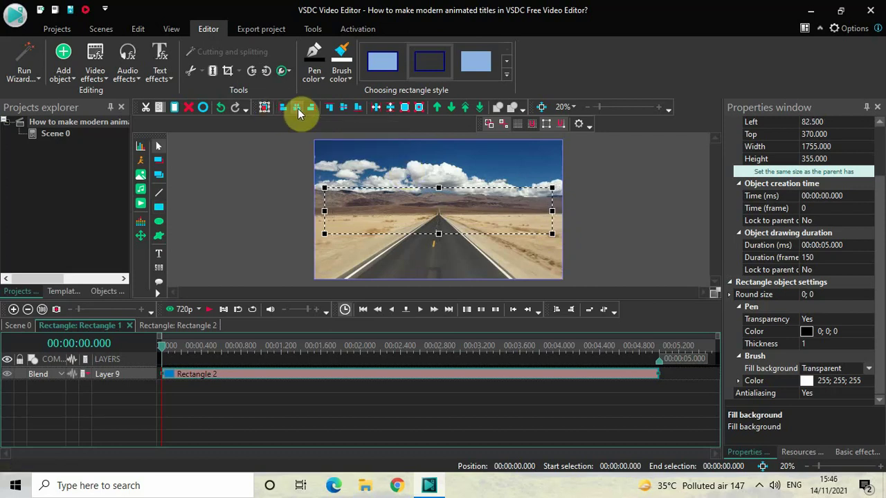
{"action": "left_click", "coordinate": [347, 111]}
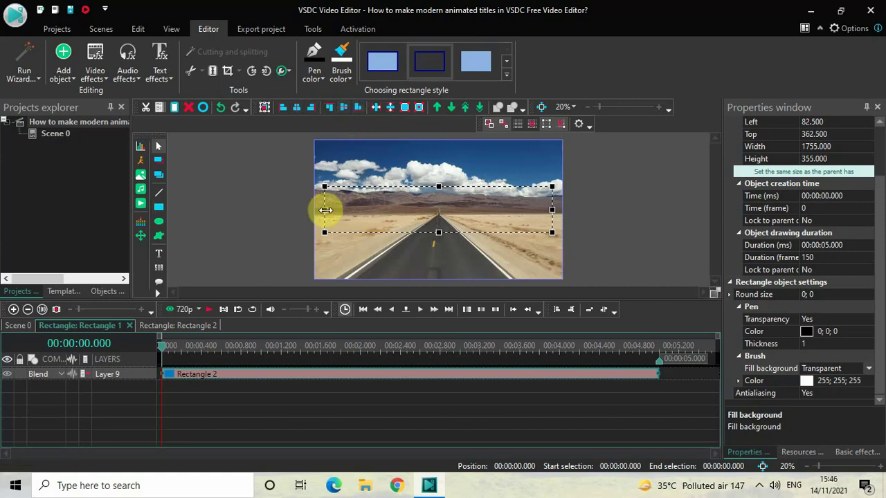
{"action": "left_click_drag", "start_coordinate": [325, 210], "coordinate": [328, 209]}
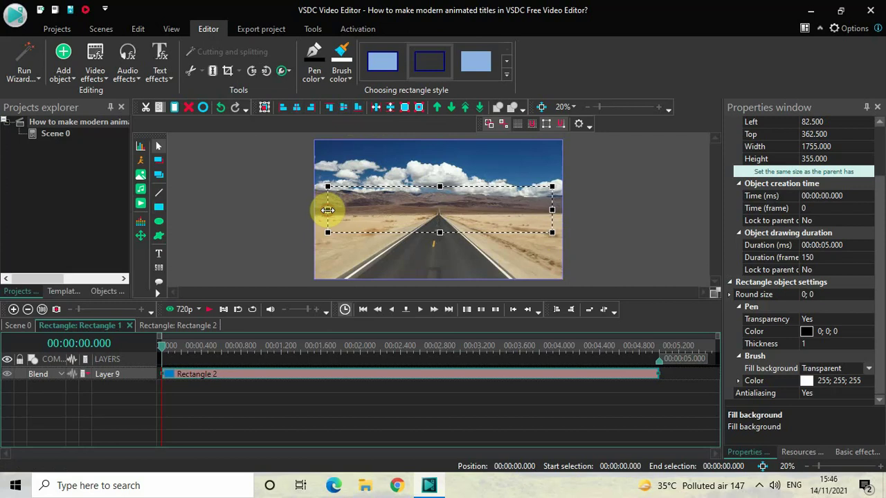
{"action": "left_click", "coordinate": [300, 110]}
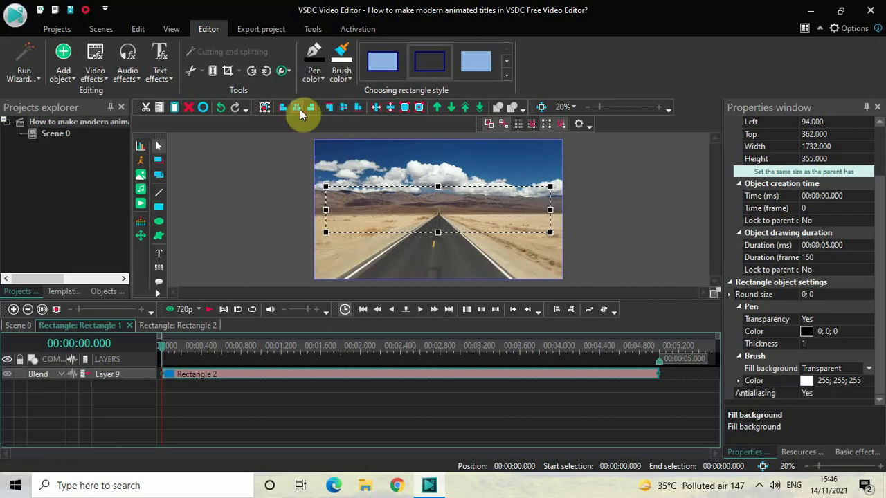
{"action": "left_click", "coordinate": [346, 109]}
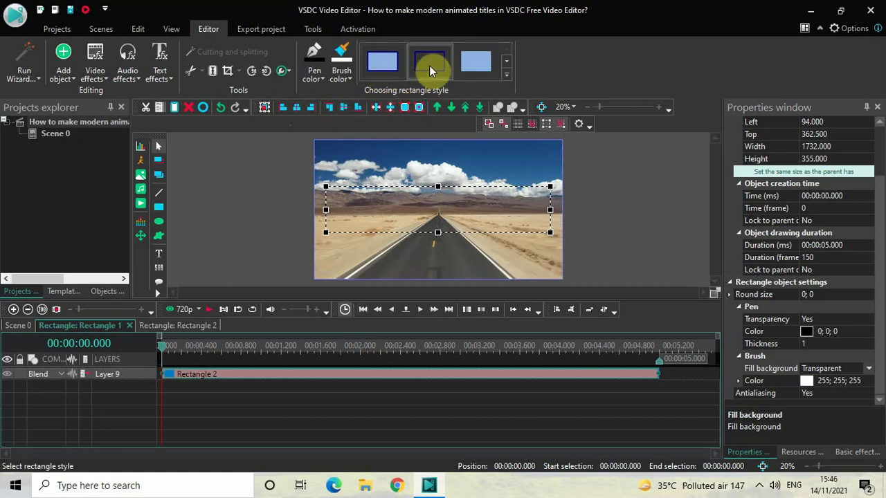
- Apply the square-cornered, outline-only style to the inner rectangle and set its pen colour to olive #808000
{"action": "left_click", "coordinate": [507, 62]}
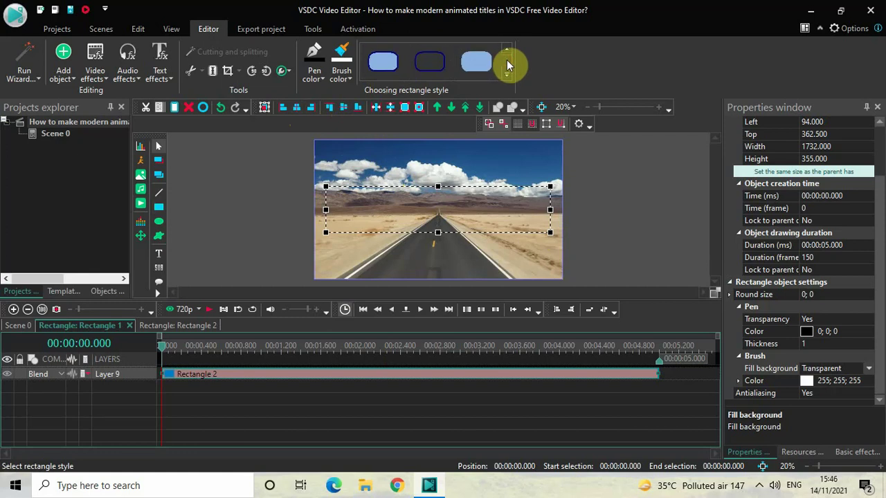
{"action": "left_click", "coordinate": [507, 50]}
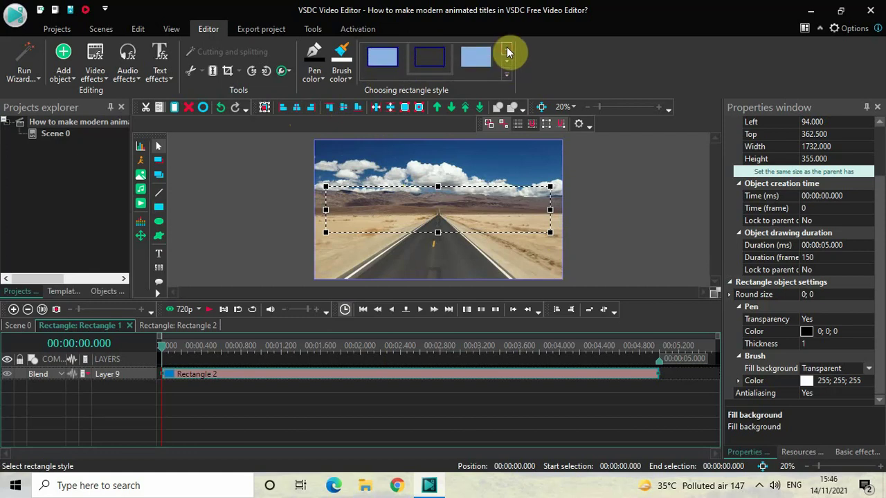
{"action": "left_click", "coordinate": [425, 63]}
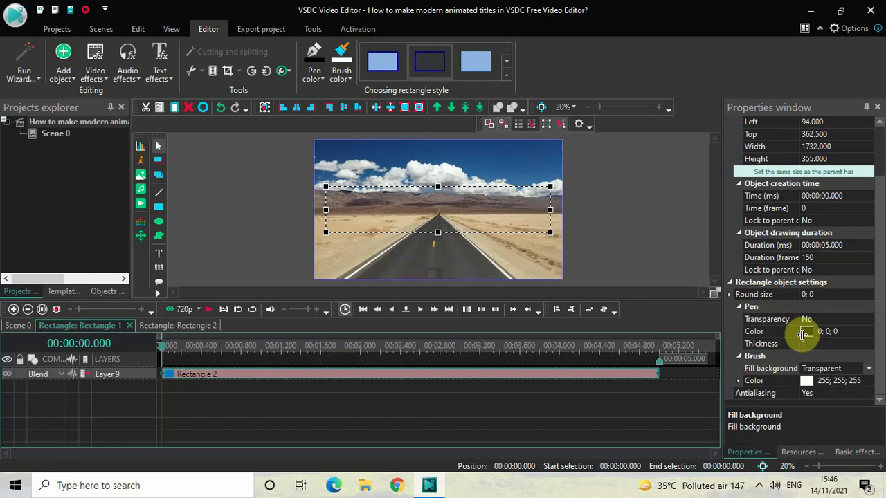
{"action": "left_click", "coordinate": [870, 335]}
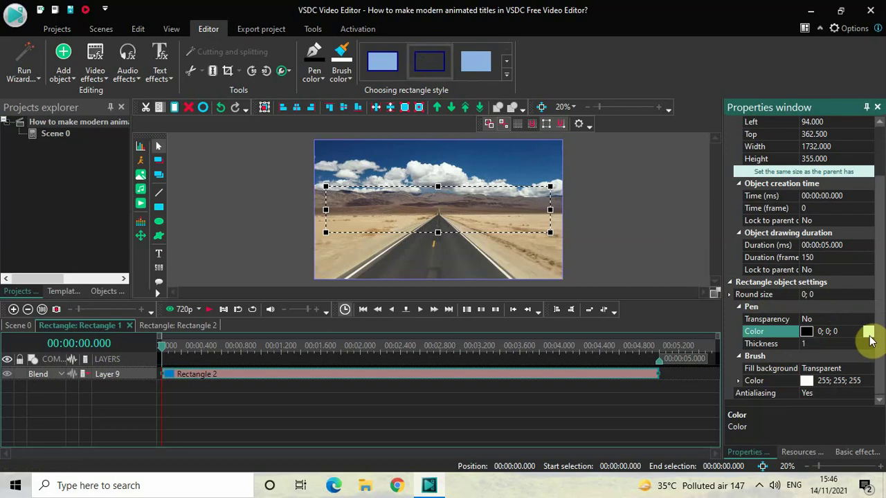
{"action": "left_click", "coordinate": [868, 334]}
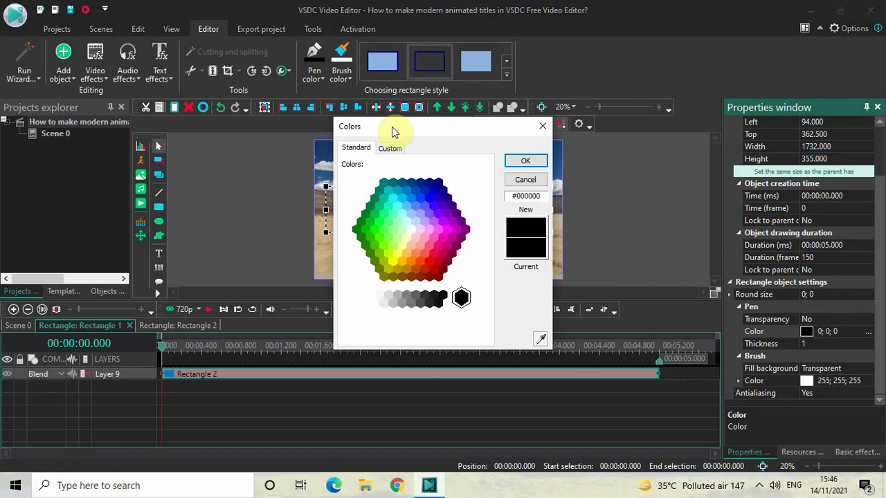
{"action": "left_click", "coordinate": [383, 278]}
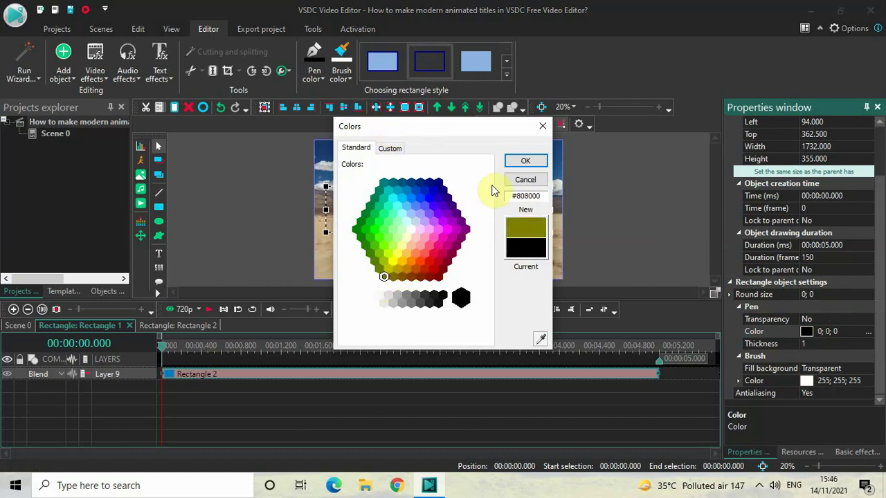
{"action": "left_click", "coordinate": [524, 159]}
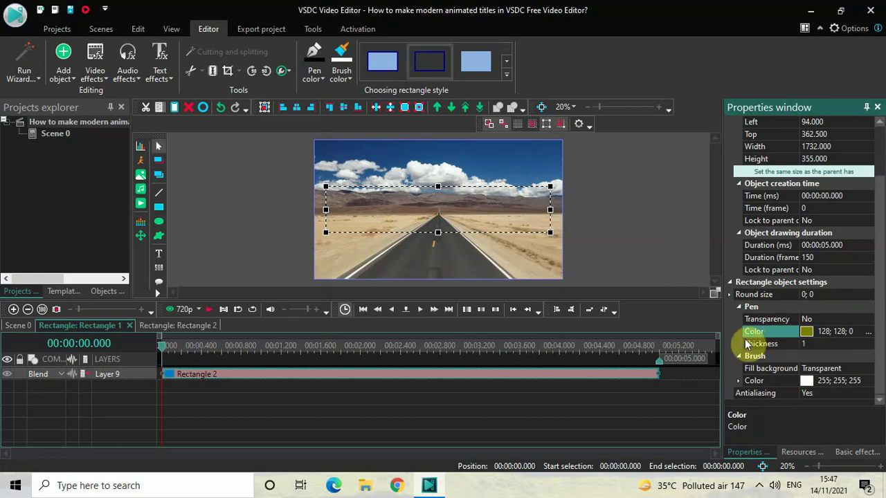
- Set the inner rectangle's pen thickness to 25 and deselect the rectangle
{"action": "left_click", "coordinate": [812, 343]}
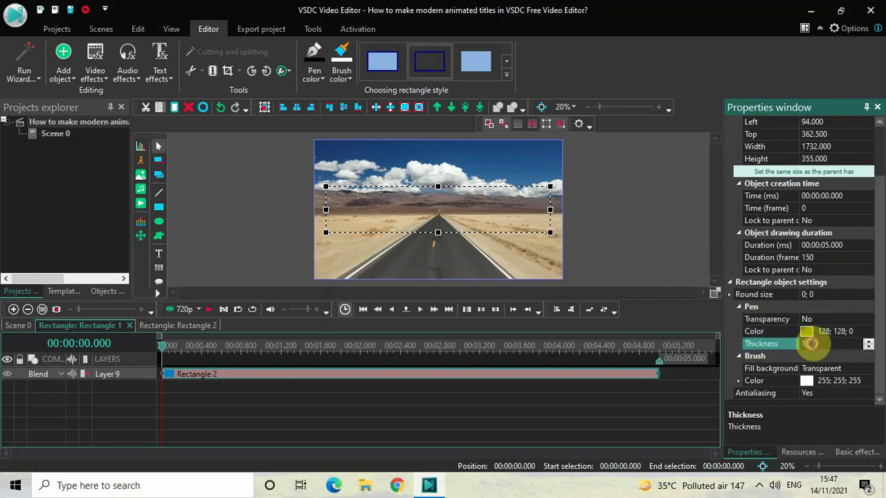
{"action": "type", "text": "2"}
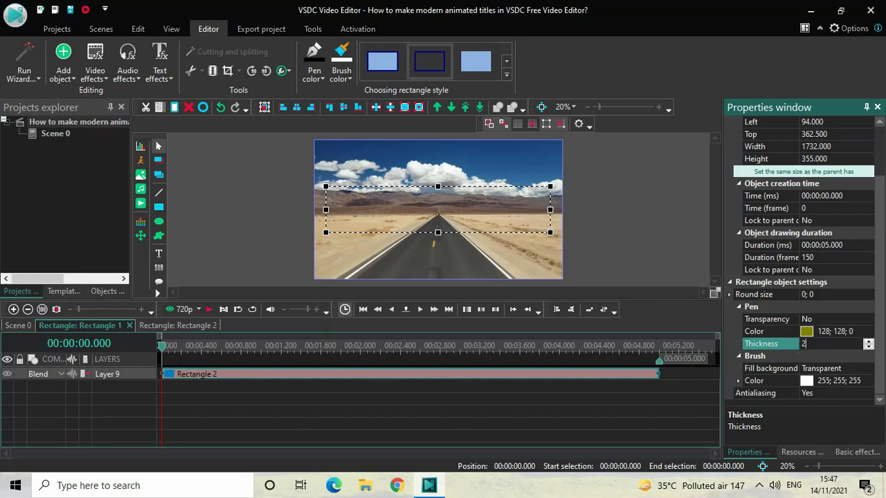
{"action": "type", "text": "5"}
{"action": "key", "text": "Return"}
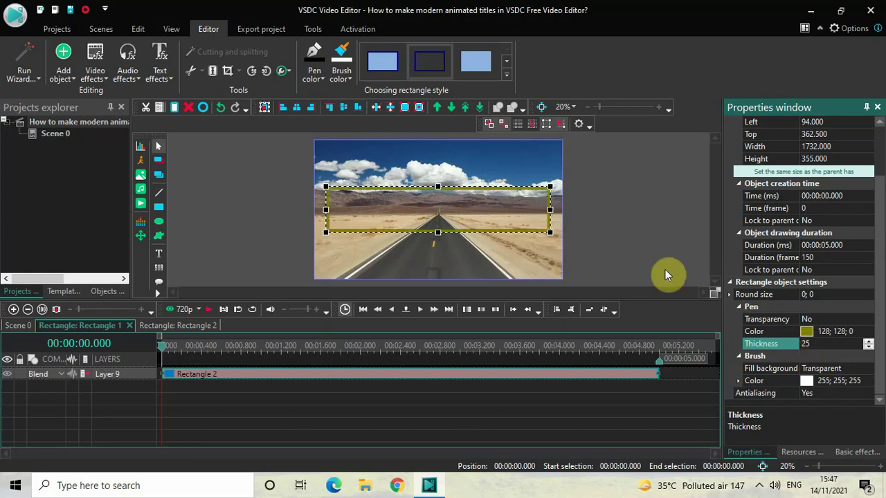
{"action": "left_click", "coordinate": [618, 234]}
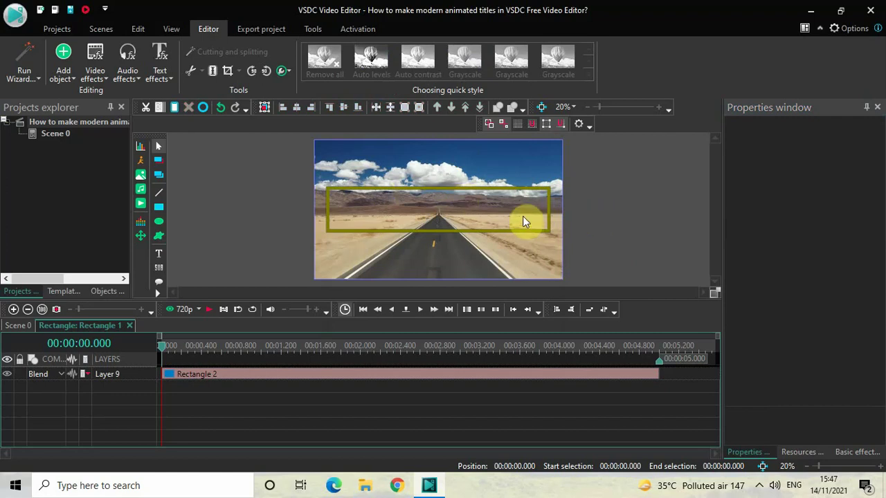
- Return to the main scene's timeline and play it from the start to preview the olive frame with the title
{"action": "left_click", "coordinate": [19, 325]}
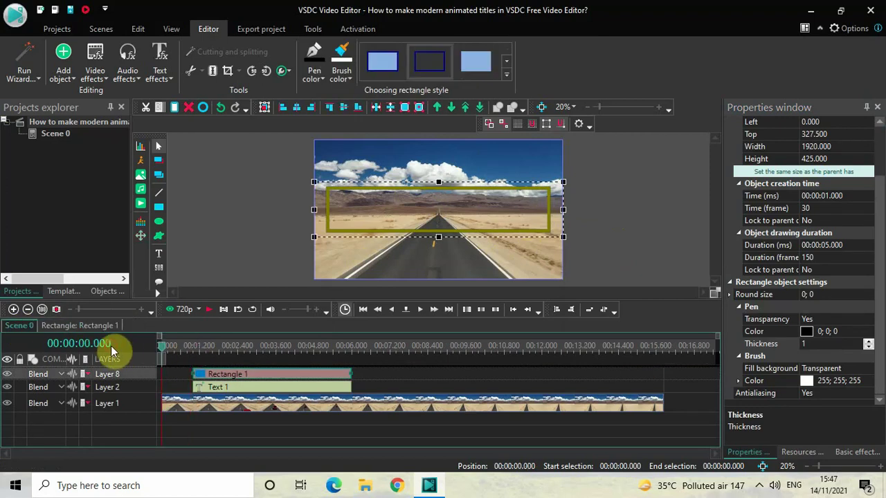
{"action": "left_click", "coordinate": [201, 229]}
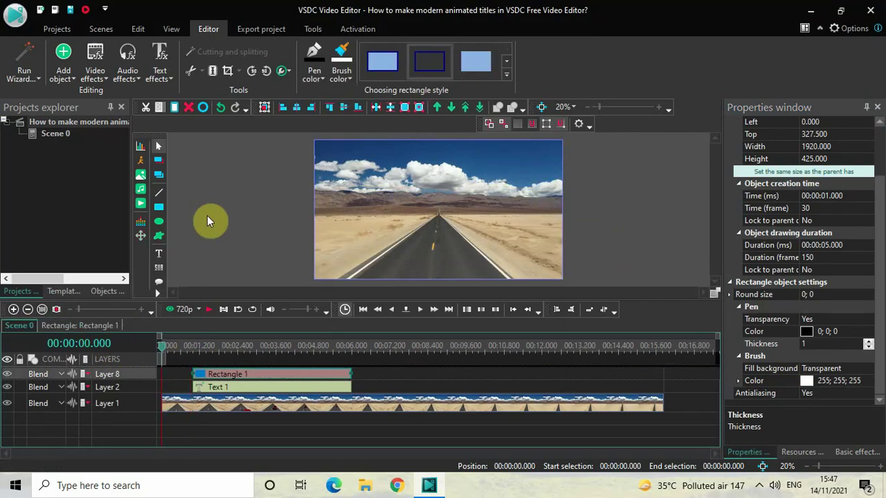
{"action": "key", "text": "space"}
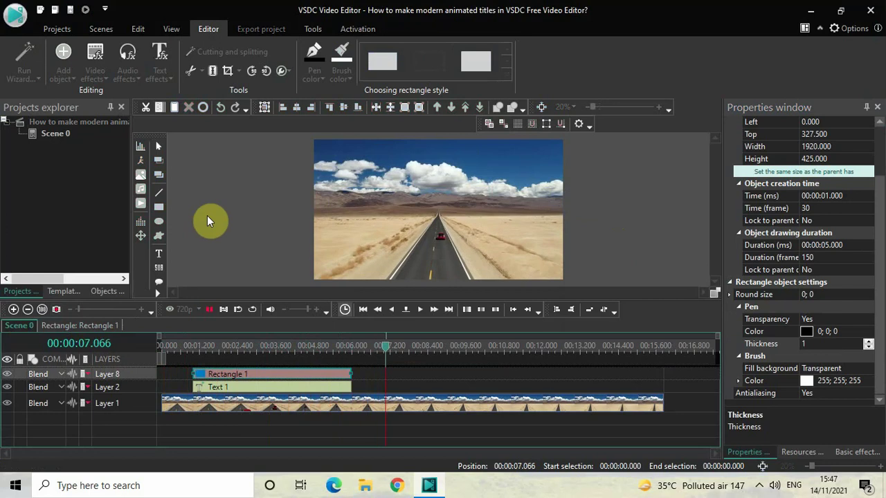
{"action": "key", "text": "space"}
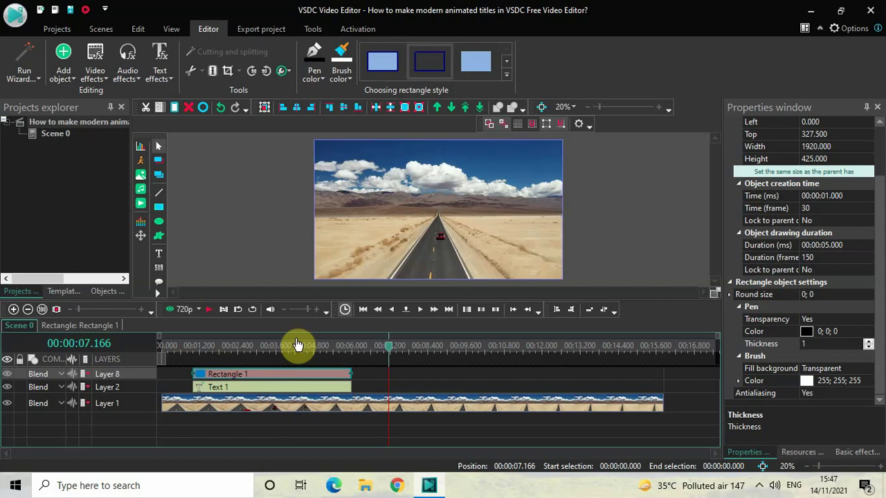
- Add a Push transition on a new layer in the transparent rectangle's timeline and move it to the timeline's start
{"action": "double_click", "coordinate": [265, 374]}
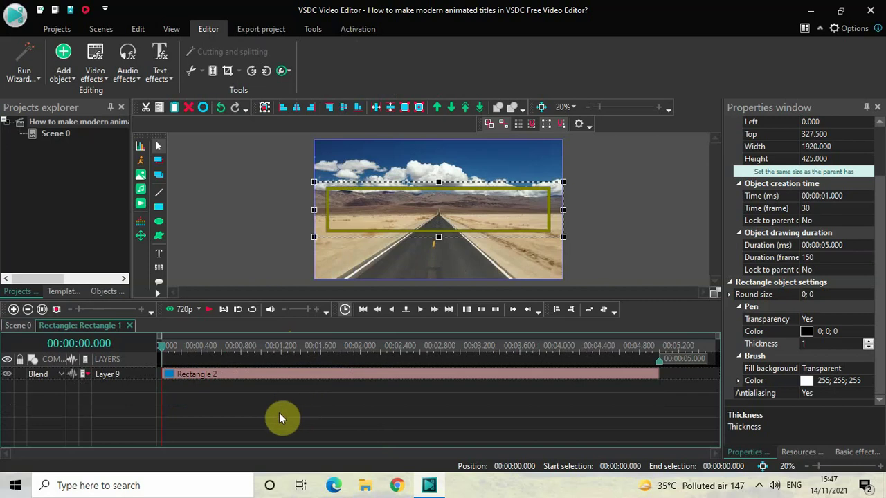
{"action": "left_click", "coordinate": [95, 75]}
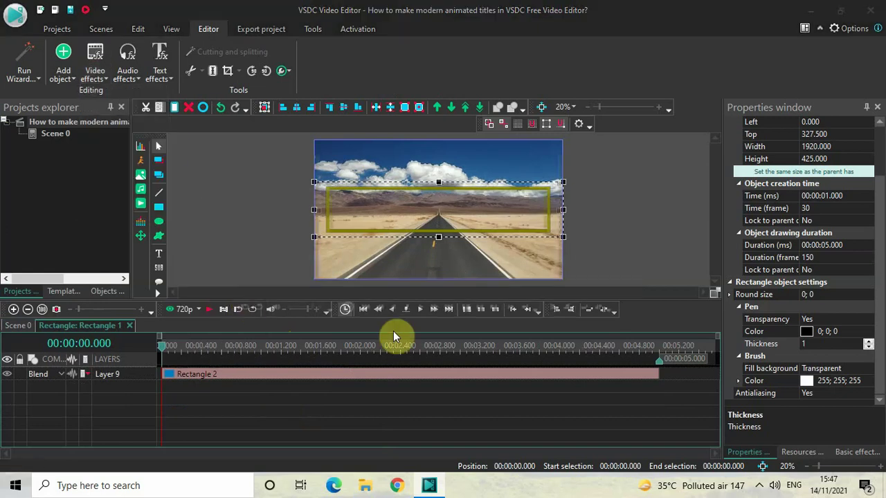
{"action": "left_click", "coordinate": [562, 305]}
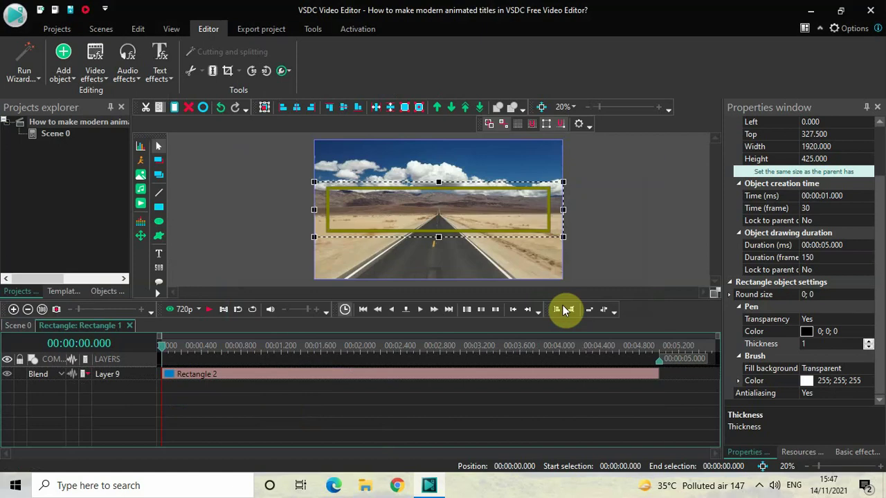
{"action": "left_click", "coordinate": [609, 364]}
{"action": "left_click_drag", "start_coordinate": [607, 361], "coordinate": [151, 326]}
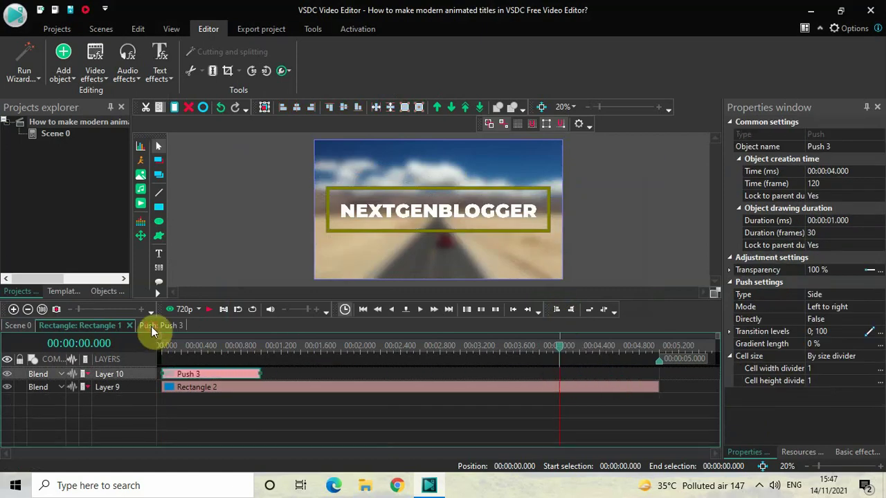
- Set the opening Push transition's duration to 00:00:00.500 and its Directly option to True
{"action": "left_click", "coordinate": [857, 220]}
{"action": "key", "text": "BackSpace"}
{"action": "key", "text": "BackSpace"}
{"action": "key", "text": "BackSpace"}
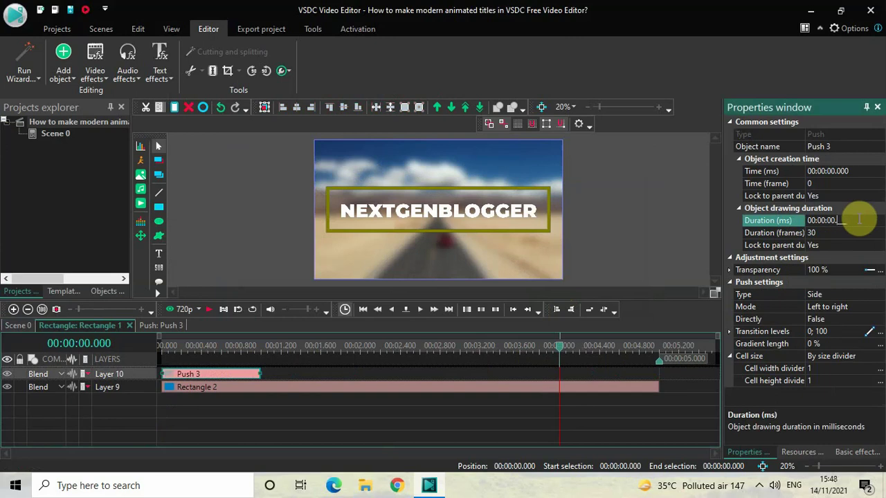
{"action": "type", "text": "0500"}
{"action": "key", "text": "Return"}
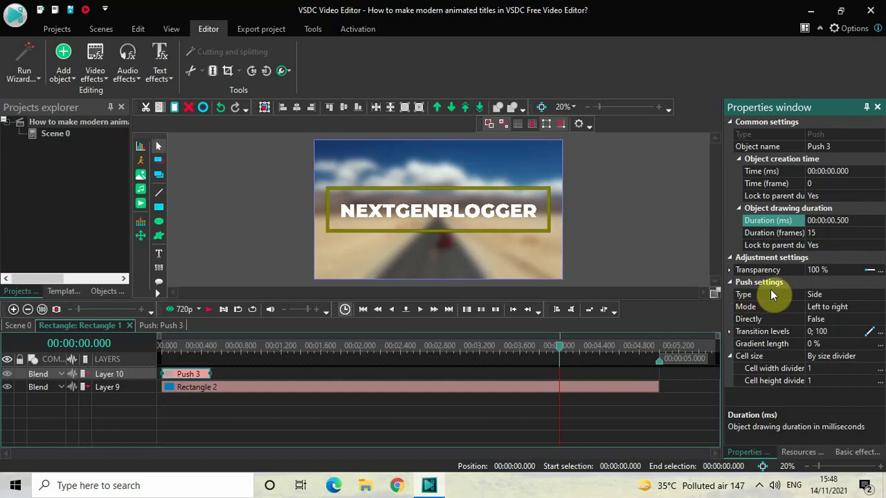
{"action": "double_click", "coordinate": [841, 319]}
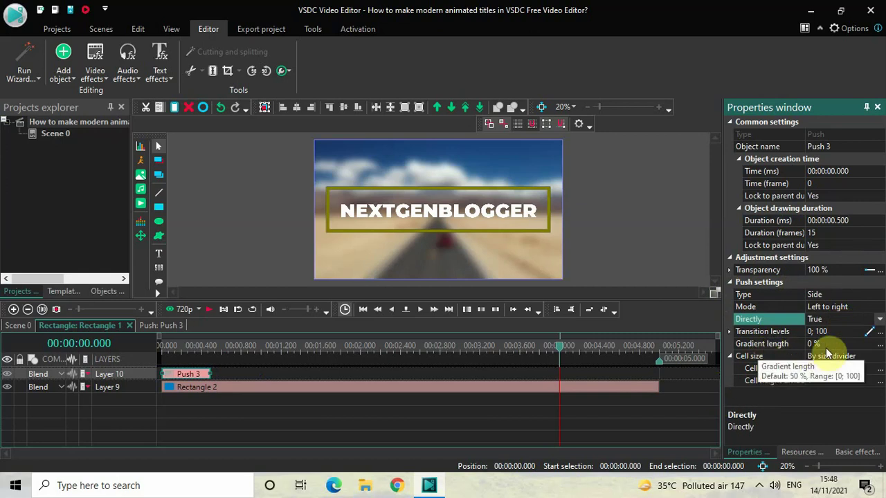
{"action": "left_click", "coordinate": [394, 429]}
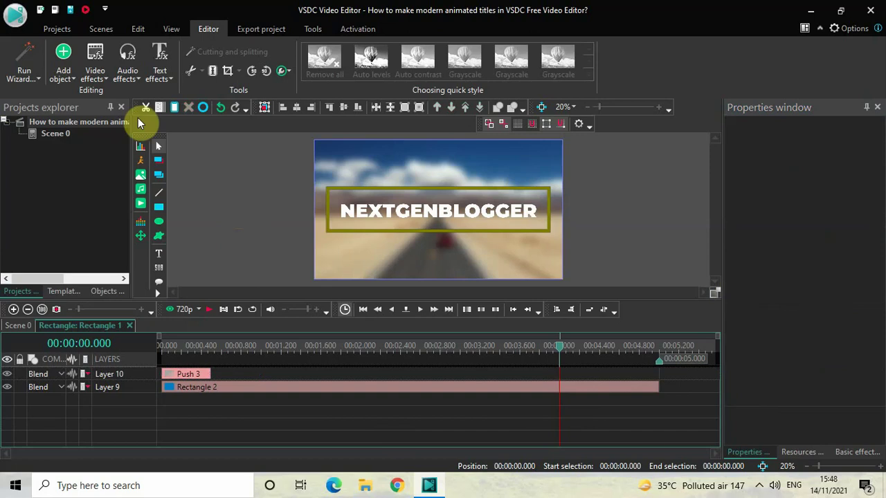
- Add a second Push transition on a new layer, positioned to the end of the scene, with a duration of 00:00:00.500
{"action": "left_click", "coordinate": [97, 72]}
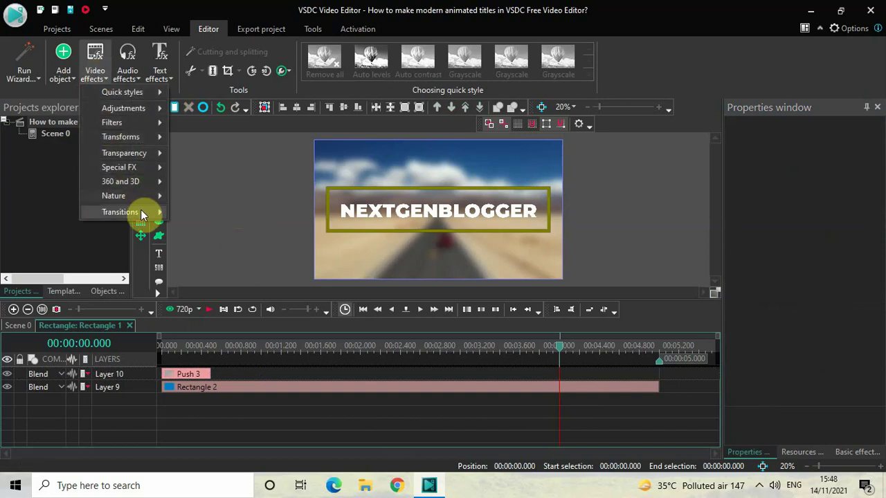
{"action": "mouse_move", "coordinate": [142, 212]}
{"action": "left_click", "coordinate": [226, 304]}
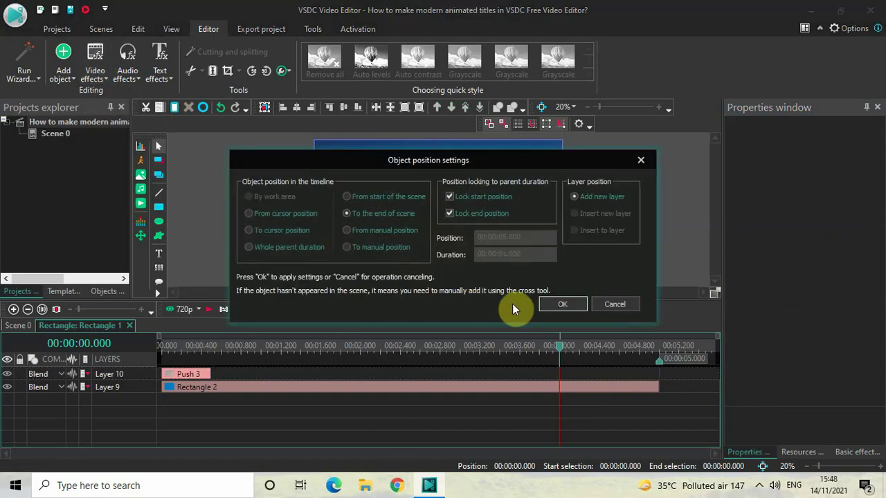
{"action": "left_click", "coordinate": [557, 304]}
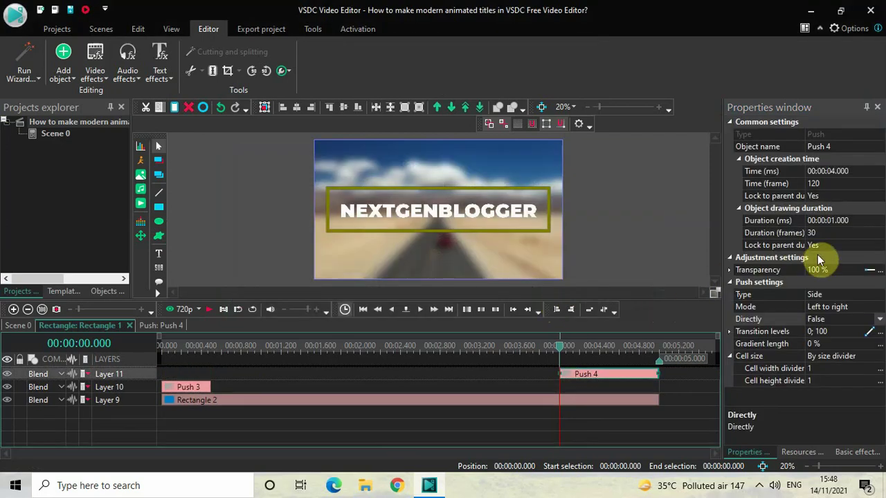
{"action": "left_click", "coordinate": [873, 221]}
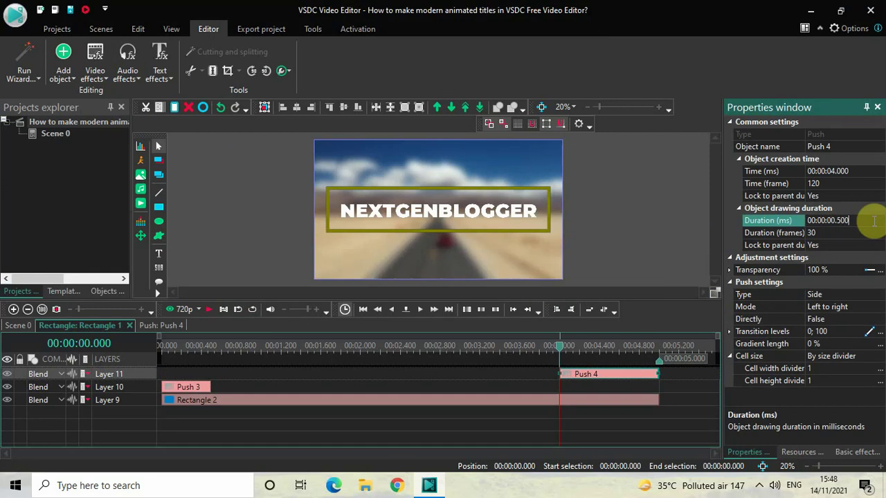
{"action": "key", "text": "Return"}
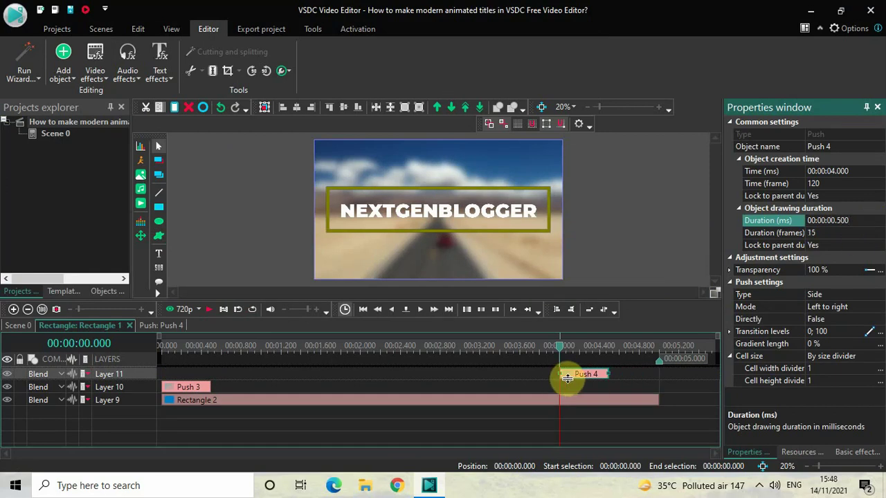
- Move the second Push transition to 00:00:04.500 so it ends with the inner rectangle, and set its mode to Right to left
{"action": "left_click_drag", "start_coordinate": [577, 380], "coordinate": [626, 374]}
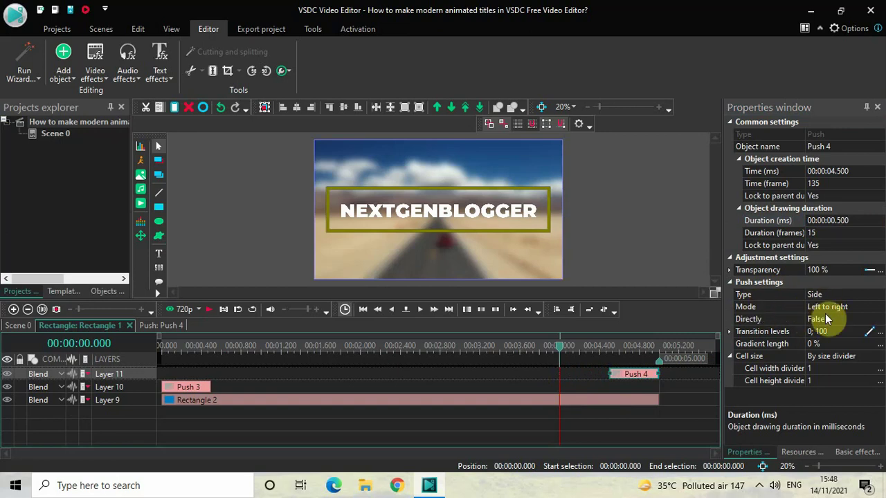
{"action": "left_click", "coordinate": [880, 309]}
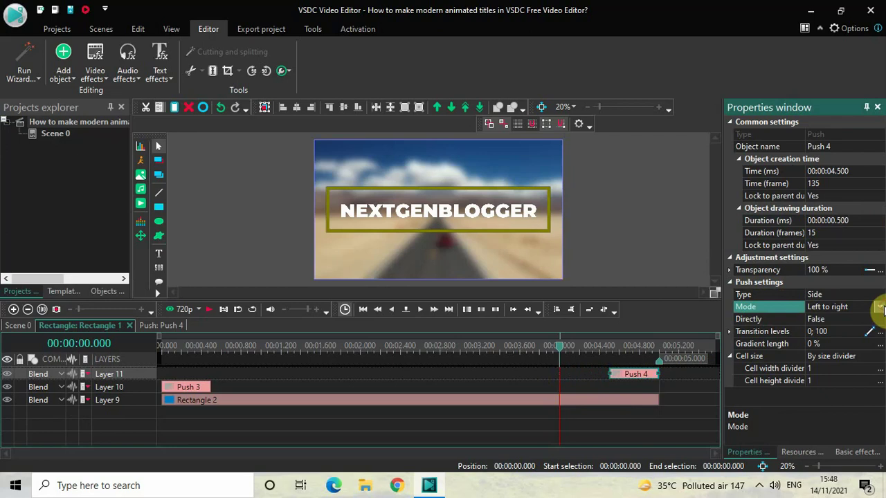
{"action": "left_click", "coordinate": [879, 307]}
{"action": "left_click", "coordinate": [852, 318]}
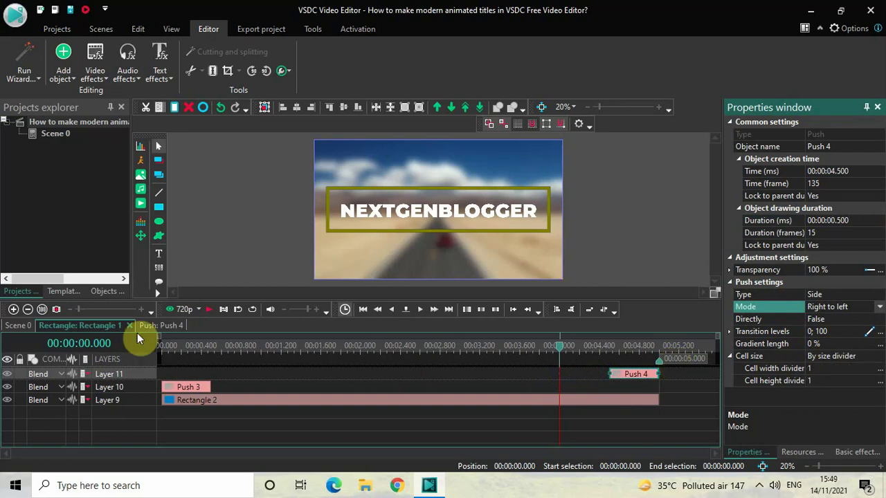
- Go back to the main scene, return the playhead to the start and preview the frame's push-in and push-out animation
{"action": "left_click", "coordinate": [19, 326]}
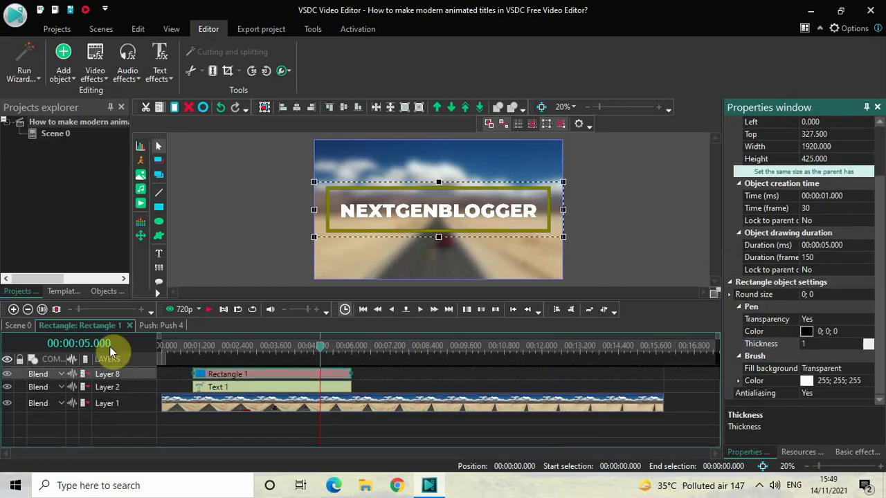
{"action": "left_click", "coordinate": [158, 345]}
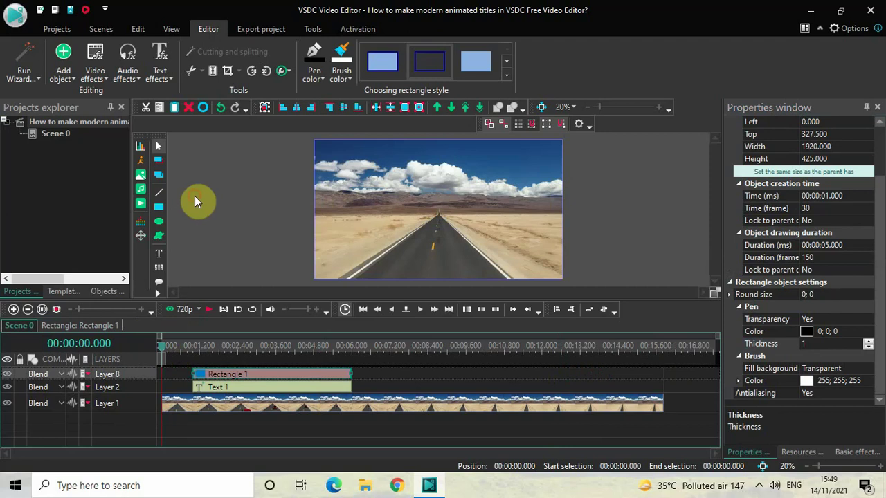
{"action": "key", "text": "space"}
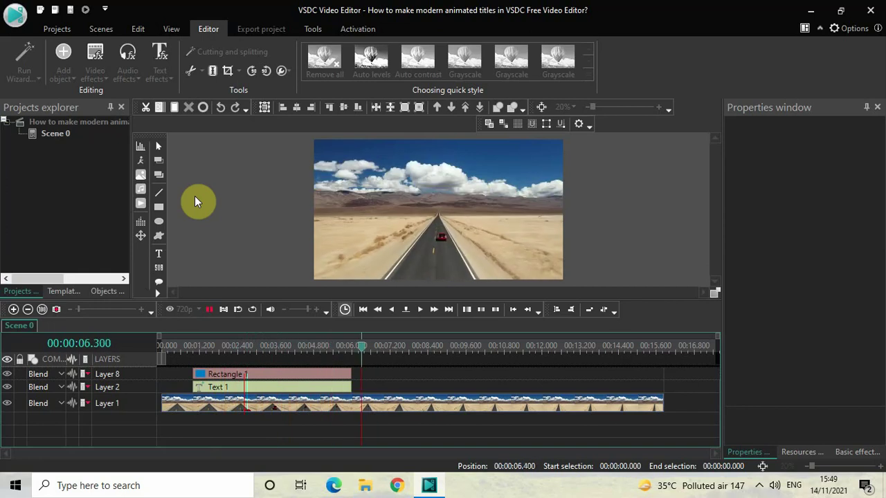
{"action": "key", "text": "space"}
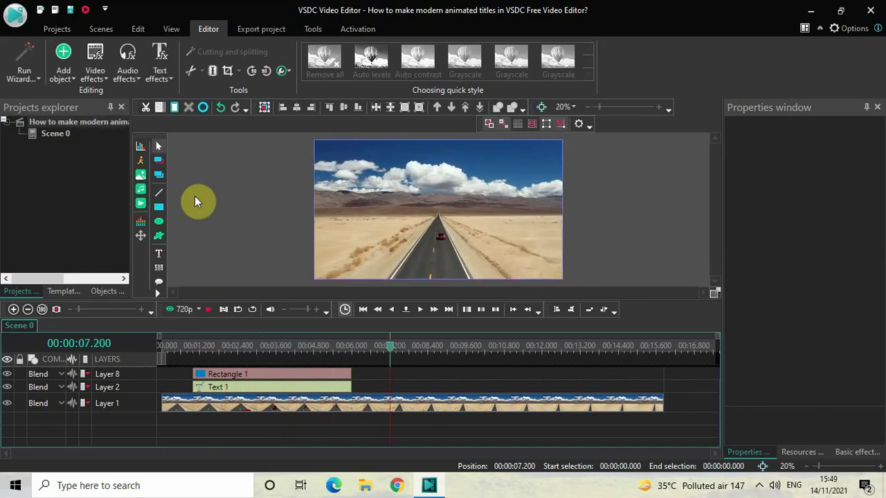
- Open the inner olive rectangle inside the rectangle group and add a Perspective effect to it starting at 00:00:00.500
{"action": "double_click", "coordinate": [272, 375]}
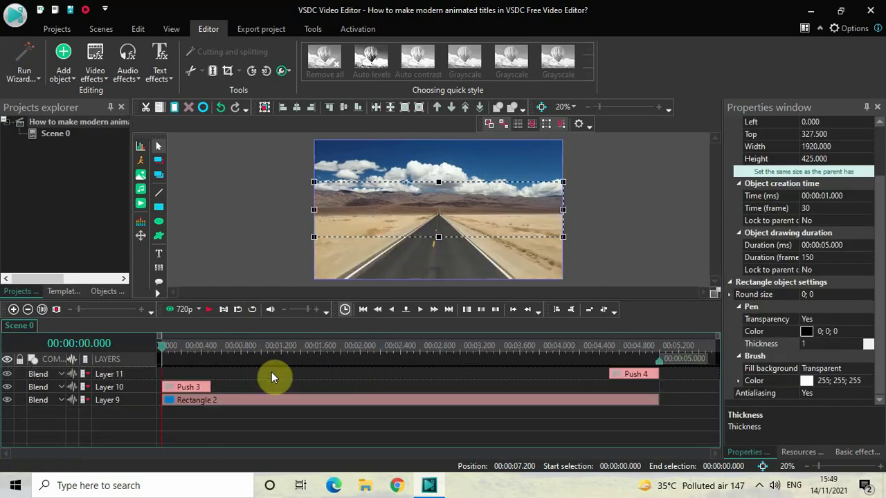
{"action": "double_click", "coordinate": [307, 401]}
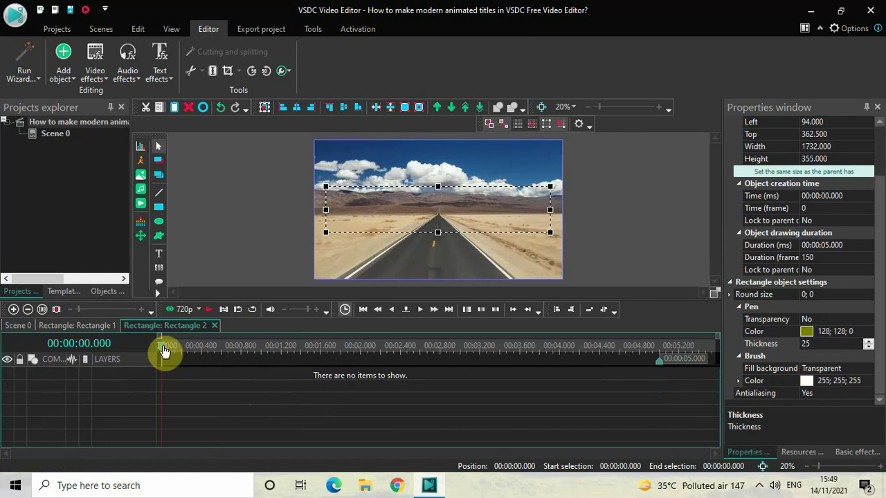
{"action": "left_click_drag", "start_coordinate": [164, 351], "coordinate": [211, 354]}
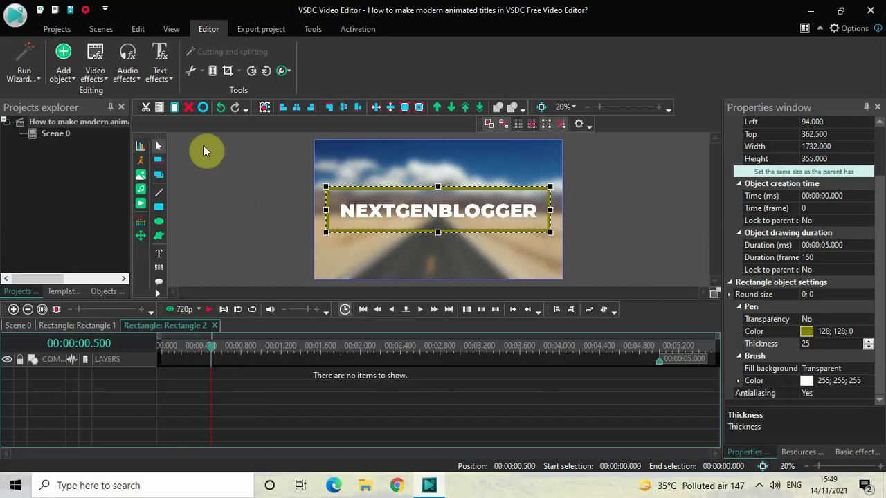
{"action": "left_click", "coordinate": [97, 73]}
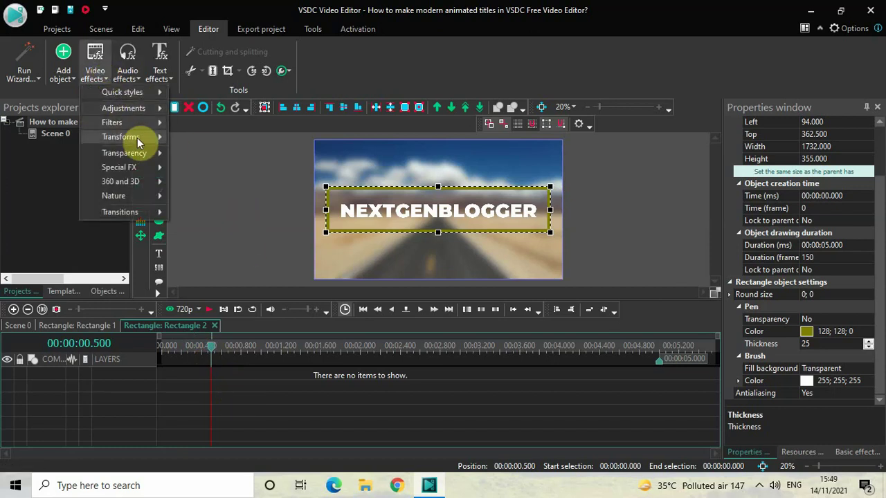
{"action": "mouse_move", "coordinate": [166, 136]}
{"action": "left_click", "coordinate": [212, 152]}
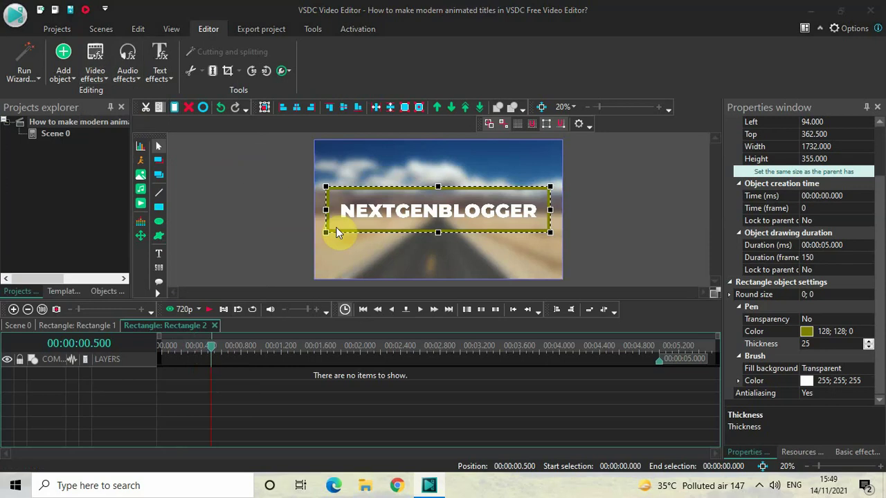
{"action": "left_click", "coordinate": [558, 300]}
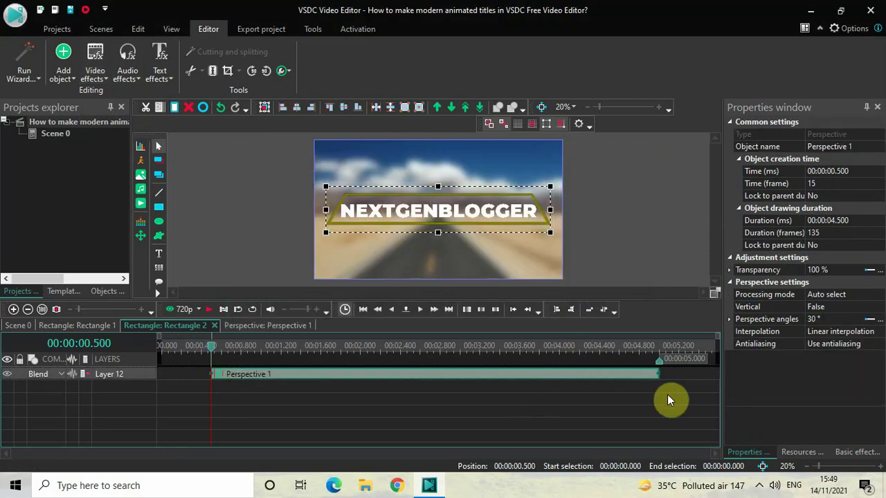
- Set the Perspective effect's drawing duration to 00:00:00.266
{"action": "left_click", "coordinate": [865, 221]}
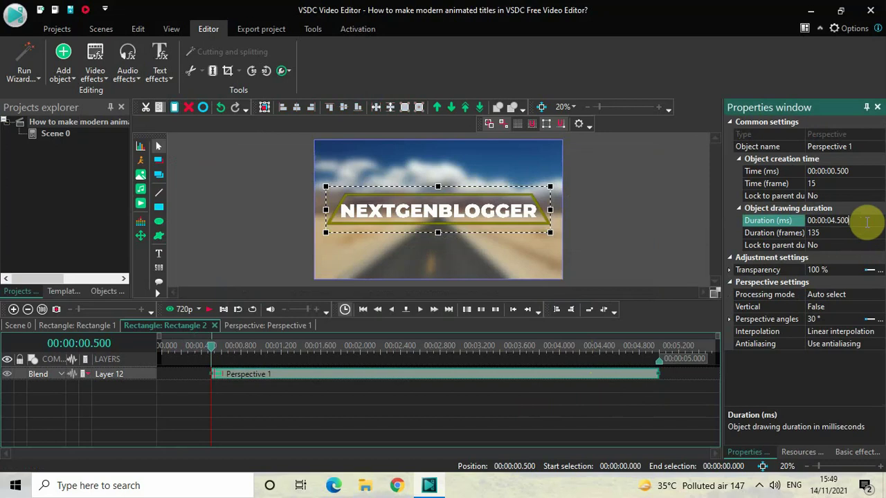
{"action": "key", "text": "BackSpace"}
{"action": "key", "text": "BackSpace"}
{"action": "key", "text": "BackSpace"}
{"action": "type", "text": "26"}
{"action": "key", "text": "Return"}
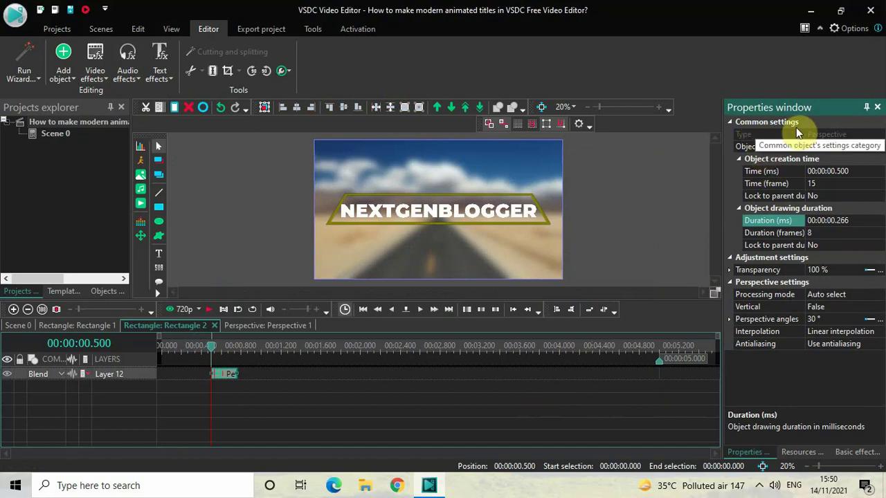
- Set the Perspective effect's angles to animate from 0 to 90°
{"action": "left_click", "coordinate": [834, 321]}
{"action": "left_click", "coordinate": [835, 320]}
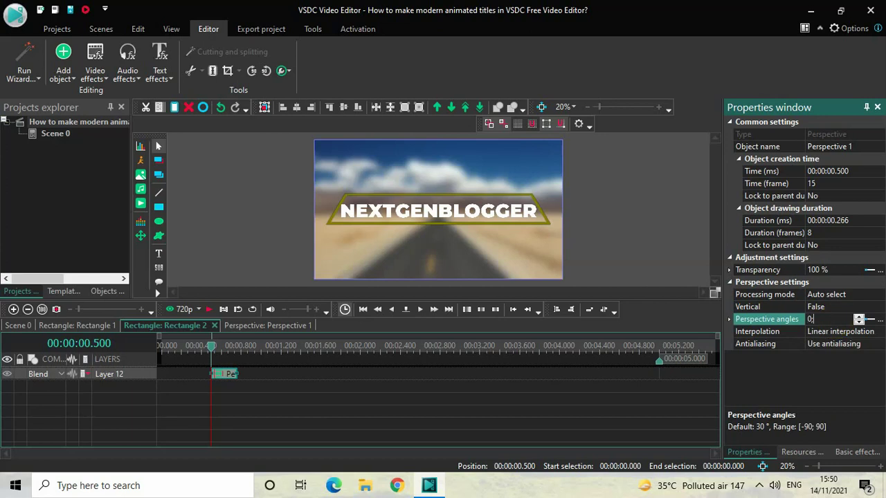
{"action": "type", "text": "0;90"}
{"action": "key", "text": "Return"}
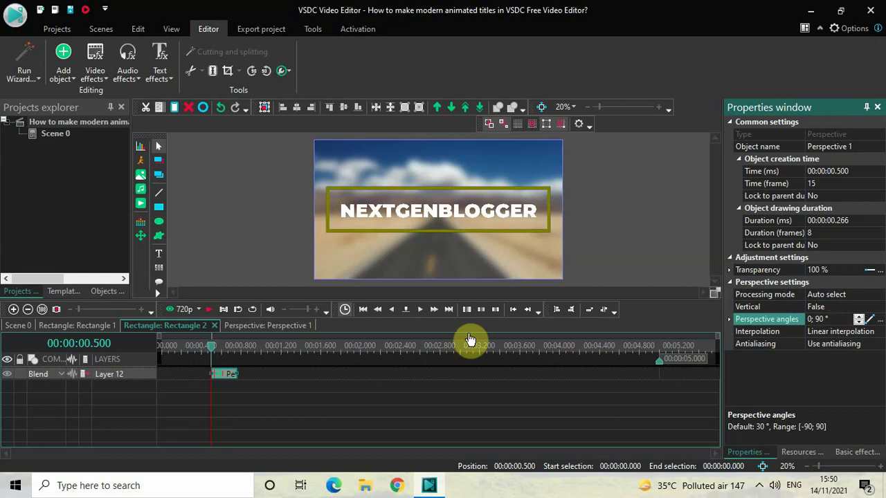
- Duplicate the Perspective effect and place the copy directly after the original on the same layer, starting at 00:00:00.766
{"action": "left_click", "coordinate": [226, 378]}
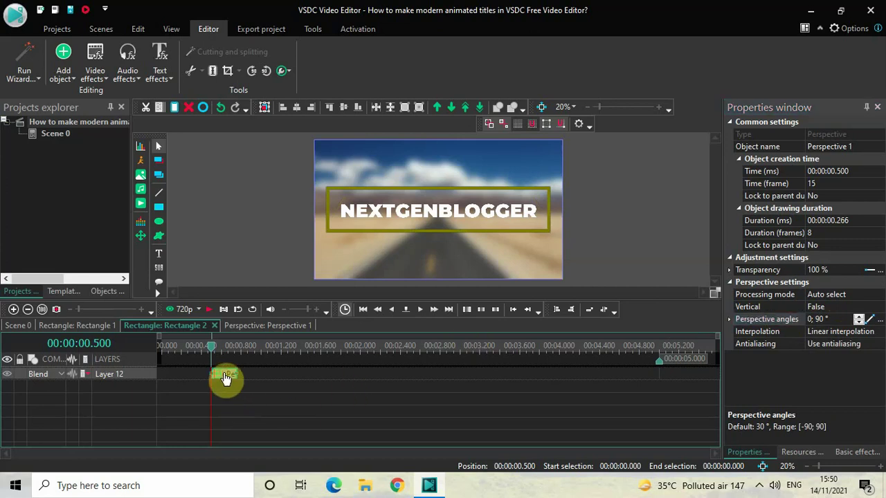
{"action": "key", "text": "ctrl+v"}
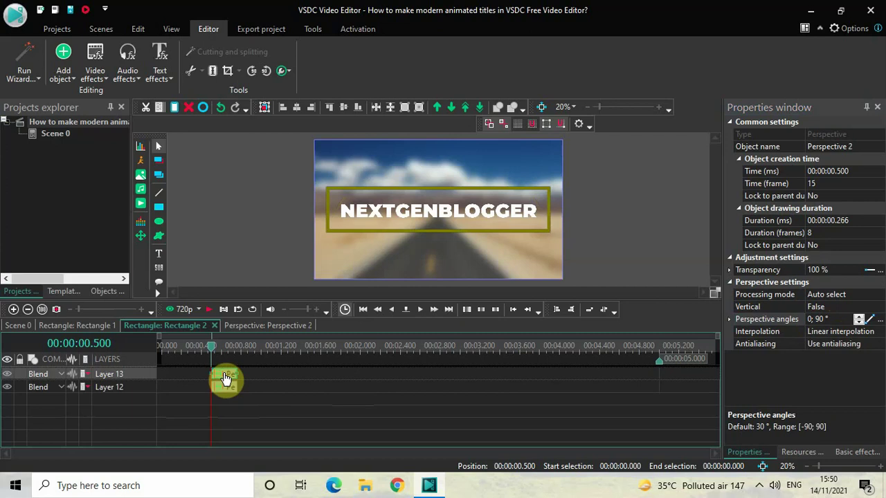
{"action": "left_click_drag", "start_coordinate": [226, 378], "coordinate": [211, 387]}
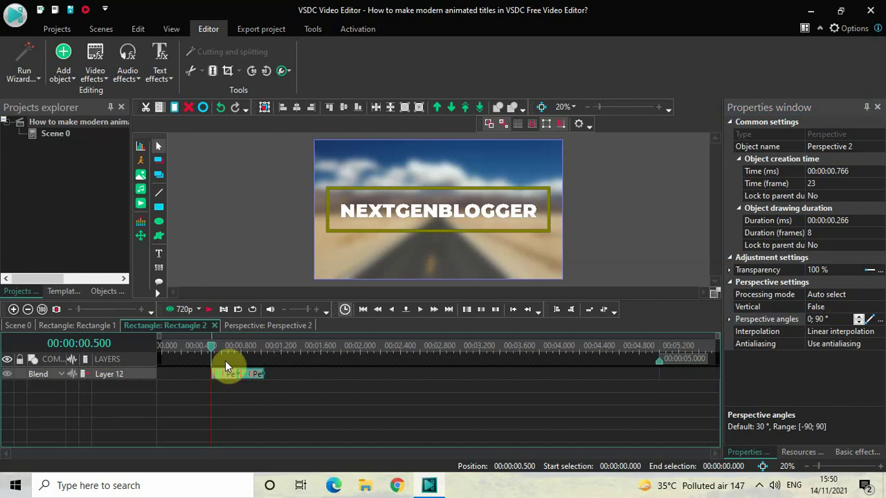
{"action": "left_click", "coordinate": [236, 397]}
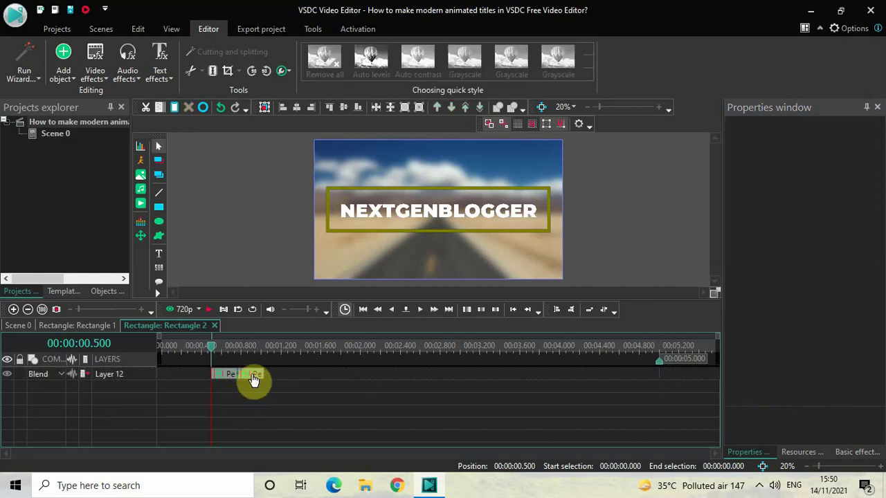
- Set the second Perspective effect's angles to animate from -90 to 0°
{"action": "left_click", "coordinate": [254, 380]}
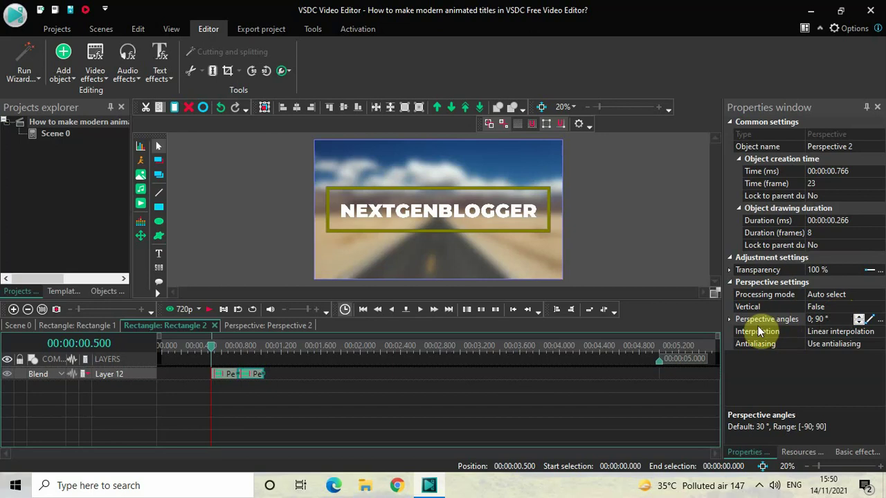
{"action": "left_click", "coordinate": [841, 319]}
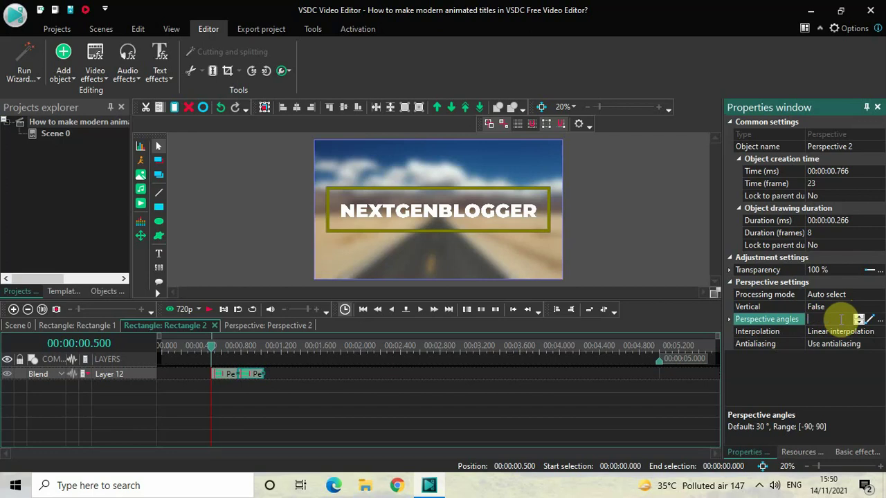
{"action": "type", "text": "-90;0"}
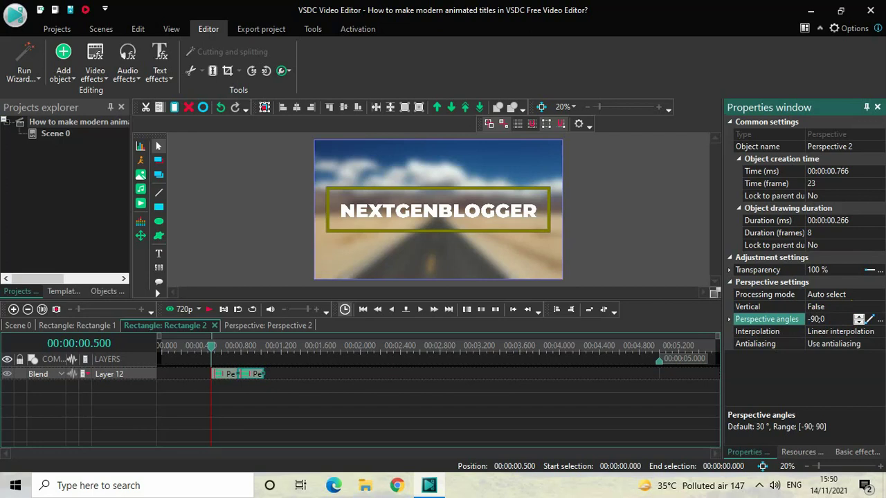
{"action": "left_click", "coordinate": [840, 321]}
- Go back to the main scene and preview the frame's perspective flip animation twice from the start
{"action": "left_click", "coordinate": [18, 326]}
{"action": "left_click", "coordinate": [211, 349]}
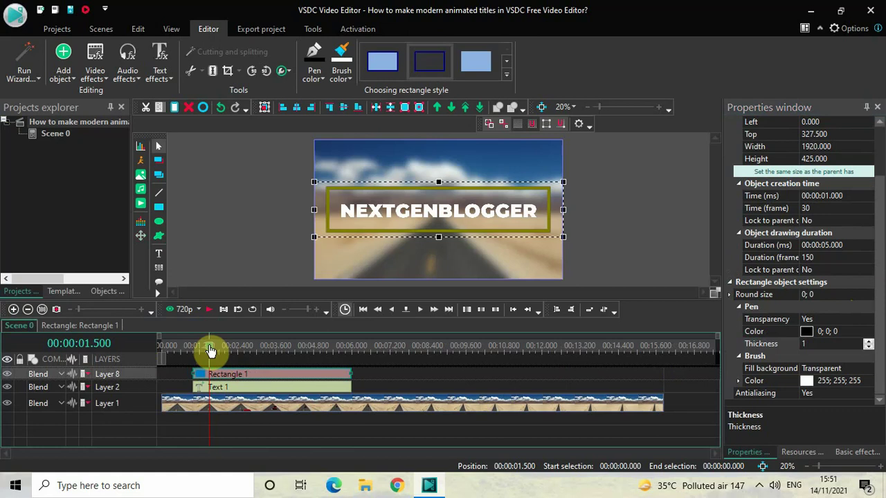
{"action": "left_click_drag", "start_coordinate": [211, 351], "coordinate": [117, 340]}
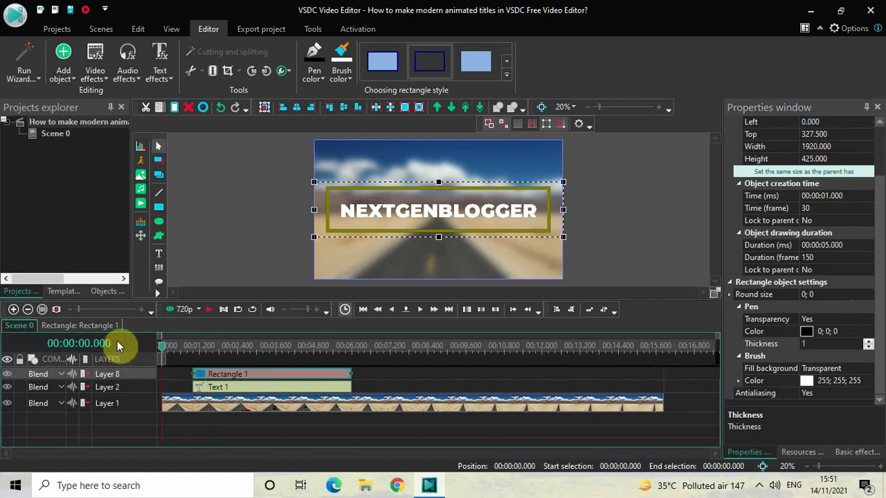
{"action": "left_click", "coordinate": [205, 210]}
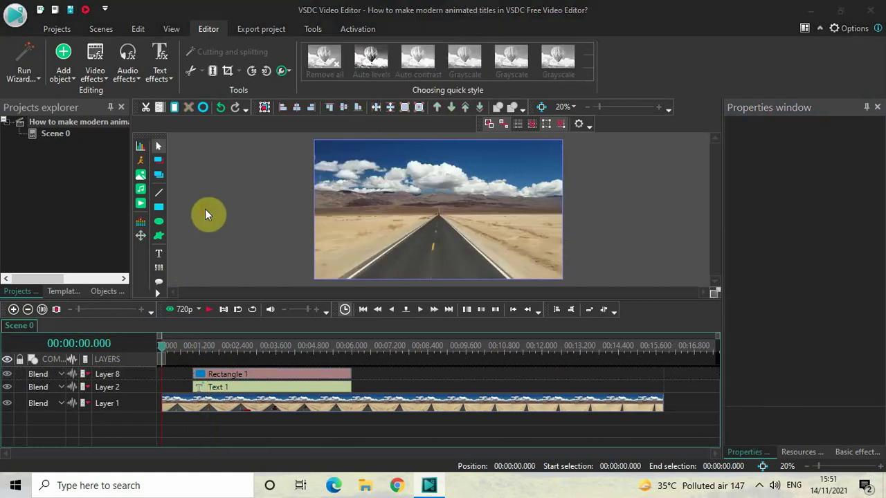
{"action": "key", "text": "space"}
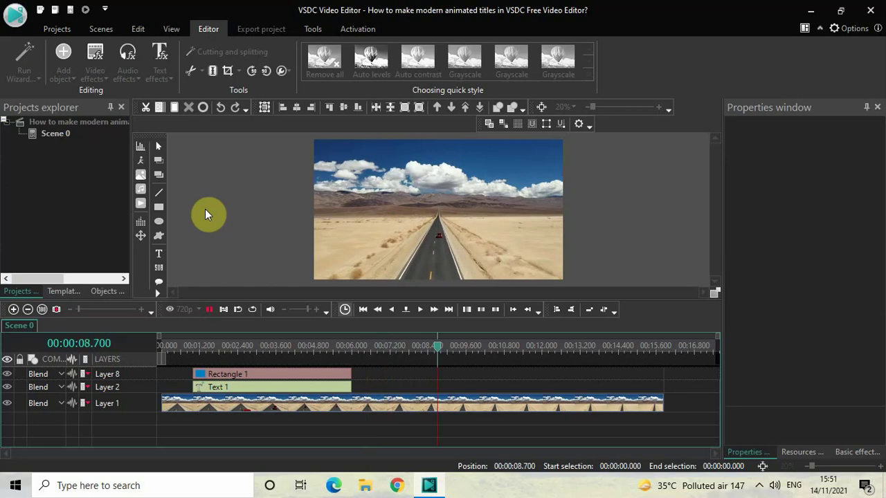
{"action": "left_click", "coordinate": [161, 348]}
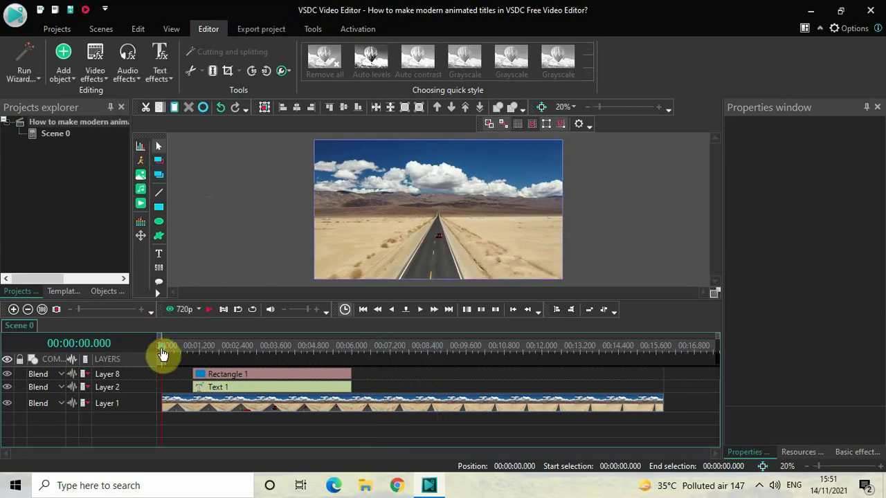
{"action": "key", "text": "space"}
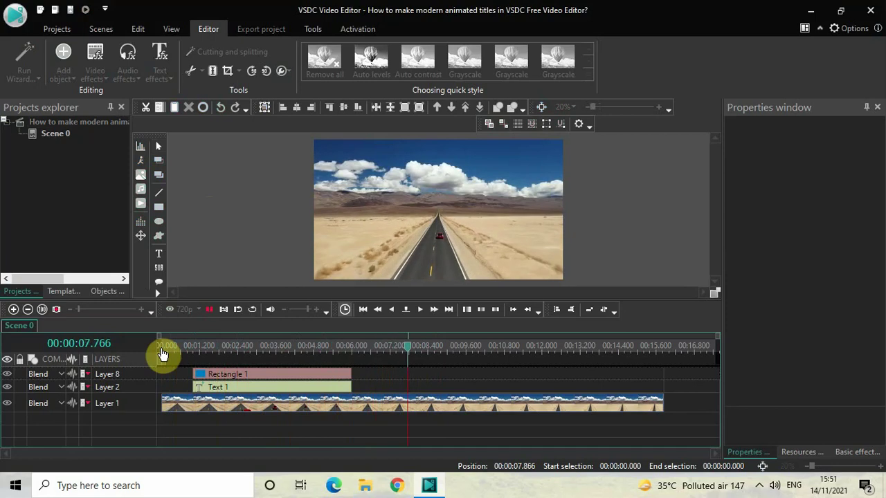
{"action": "key", "text": "space"}
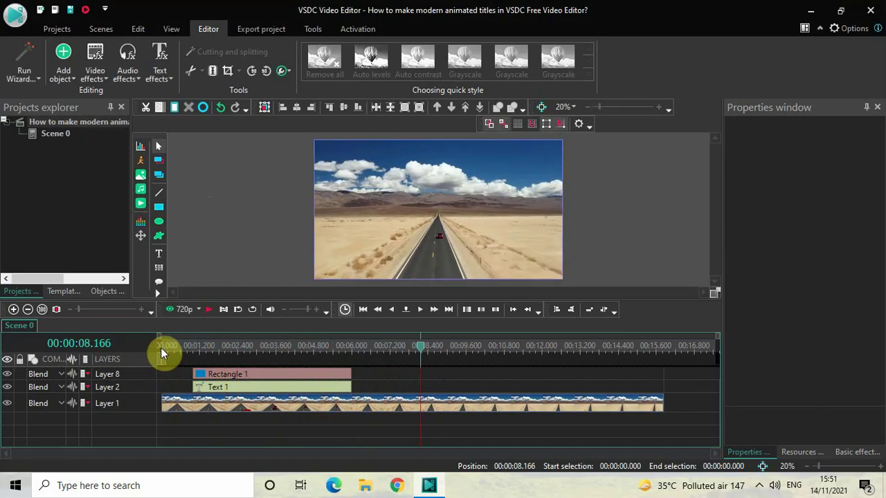